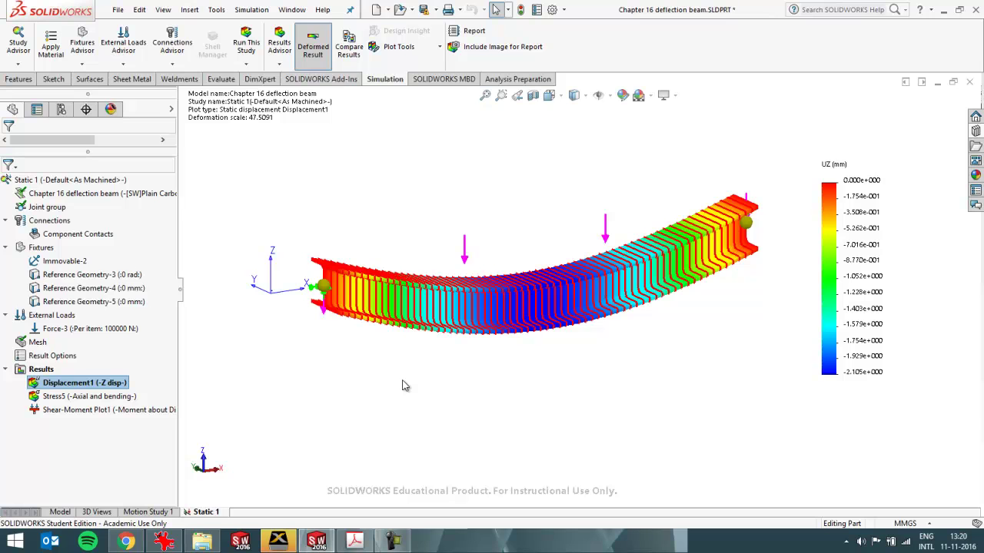
# Close the beam part without saving and start a new part from the Simulation template
pyautogui.hotkey('alt', 'Tab')
pyautogui.click(968, 82)
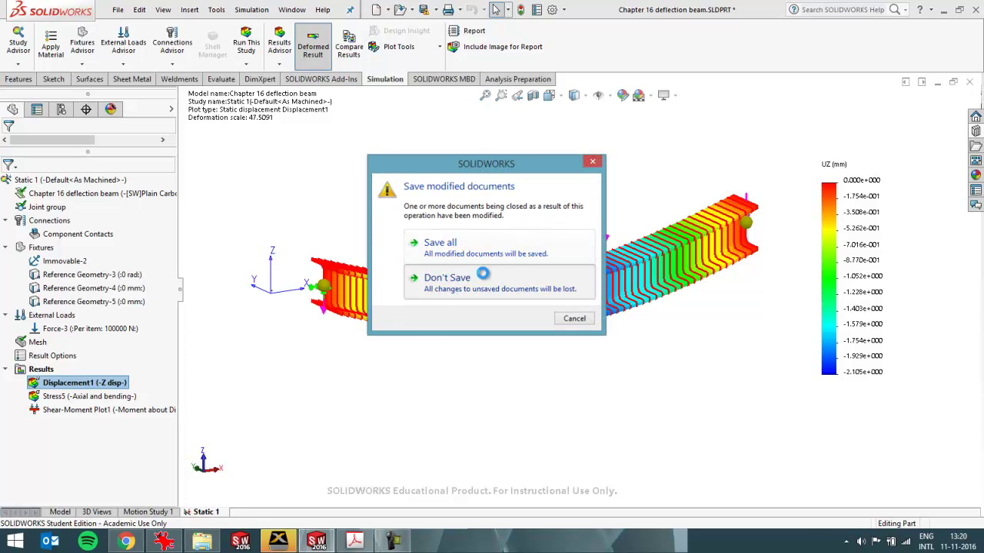
pyautogui.click(446, 278)
pyautogui.click(119, 10)
pyautogui.click(142, 26)
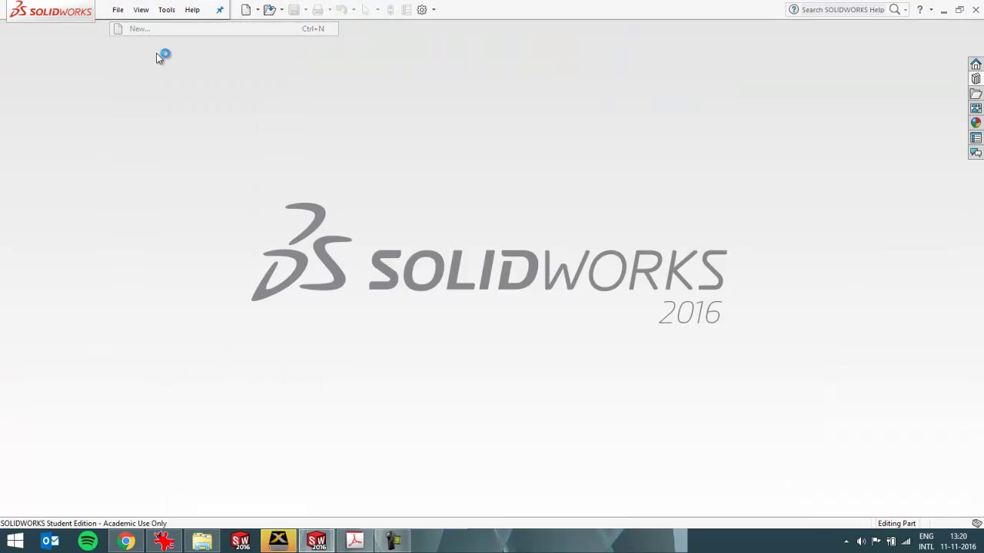
pyautogui.click(484, 475)
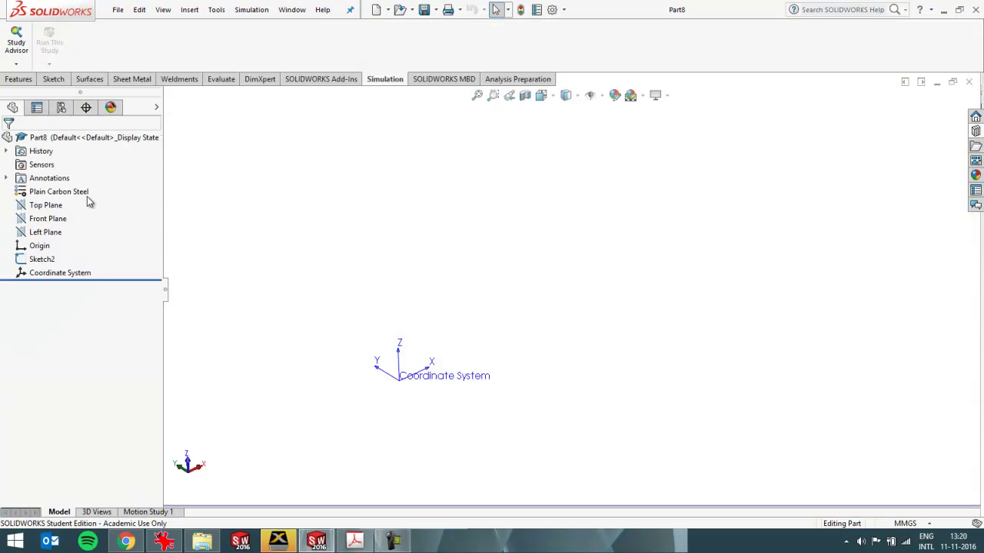
# Sketch an 81.66 mm diameter circle centred on the origin on Left Plane
pyautogui.click(63, 233)
pyautogui.click(53, 79)
pyautogui.click(17, 39)
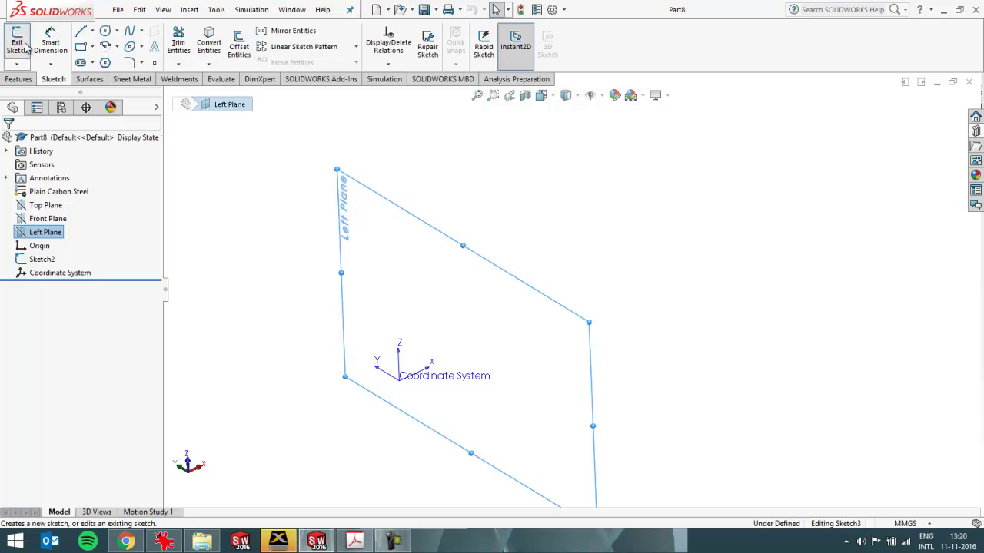
pyautogui.click(105, 32)
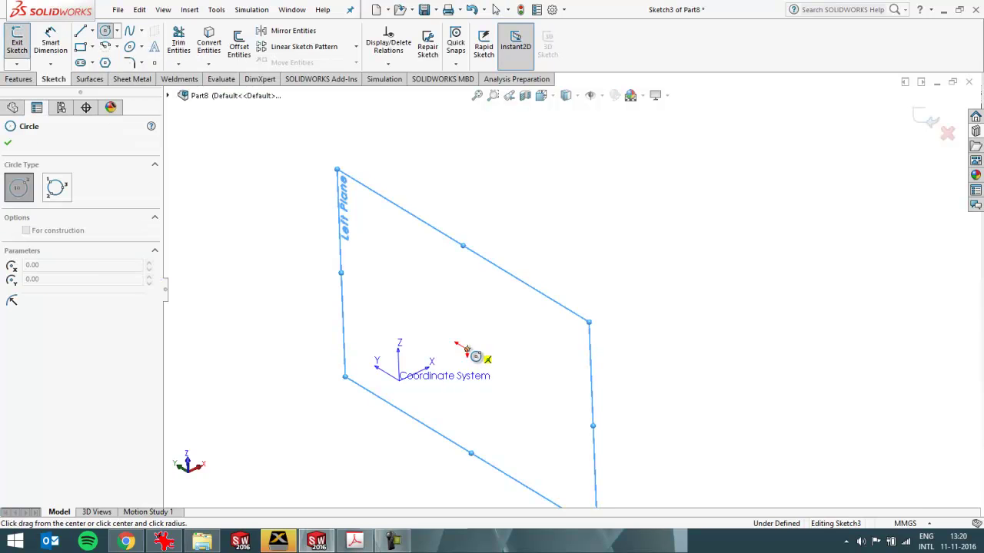
pyautogui.click(466, 353)
pyautogui.click(509, 428)
pyautogui.click(19, 79)
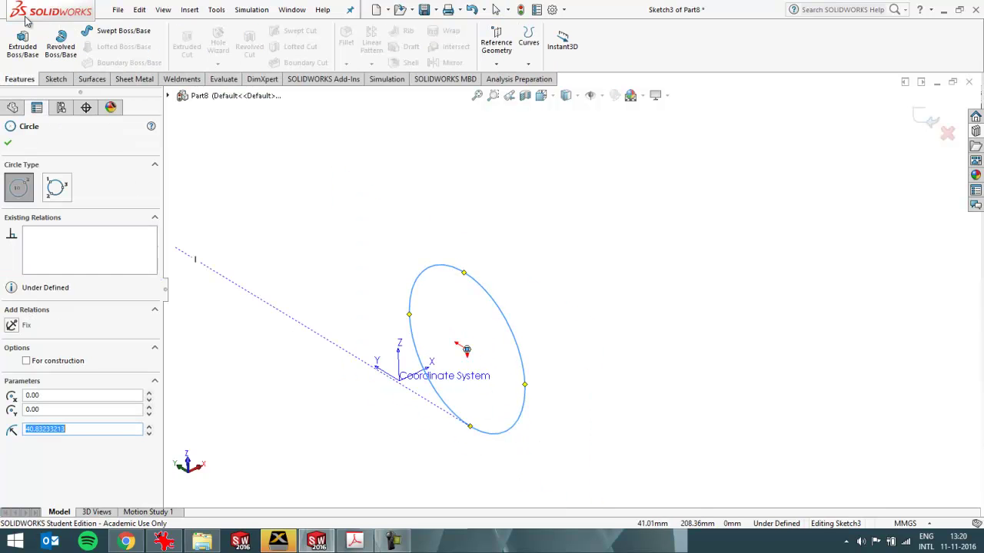
# Extrude the circle as a 490 mm Blind surface, Surface-Extrude1, instead of a solid
pyautogui.click(24, 42)
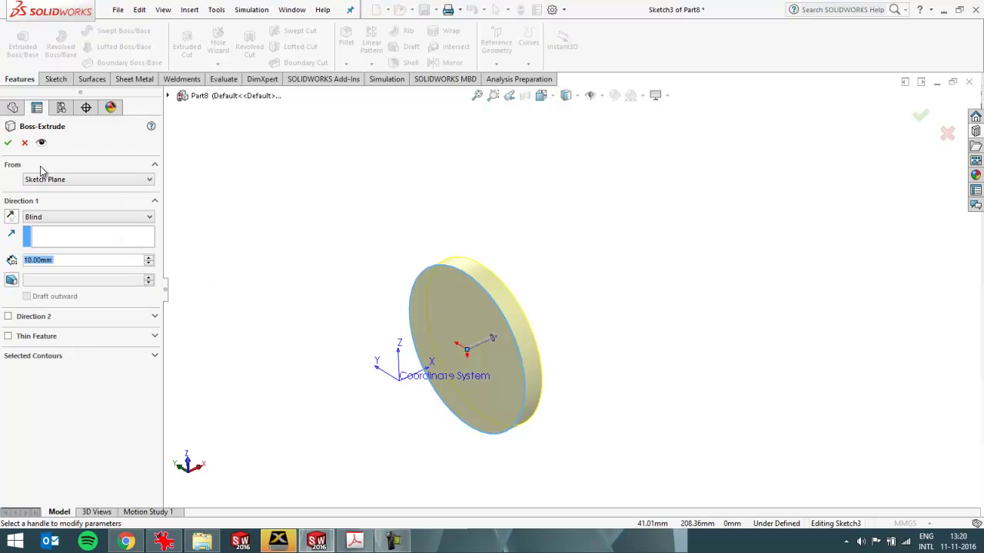
pyautogui.click(24, 143)
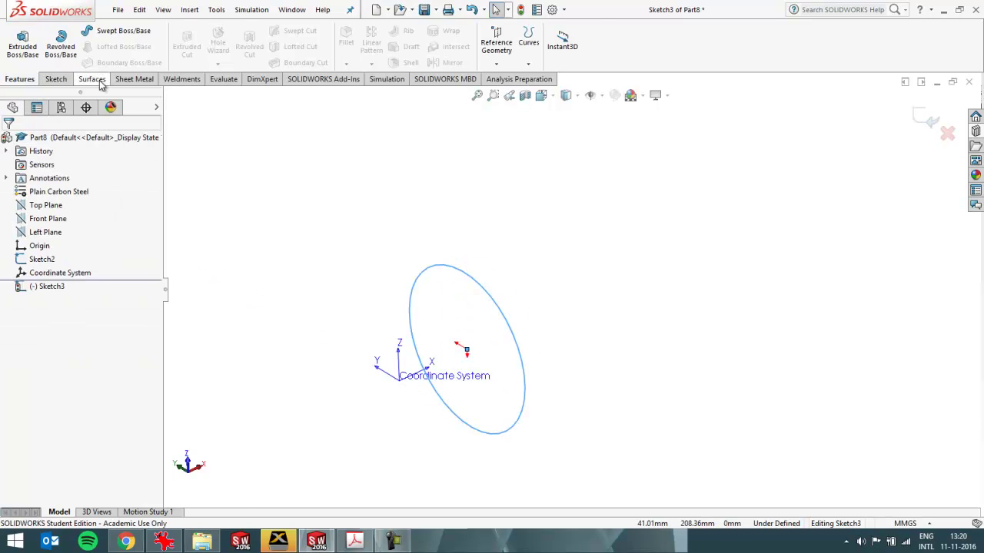
pyautogui.click(98, 81)
pyautogui.click(28, 51)
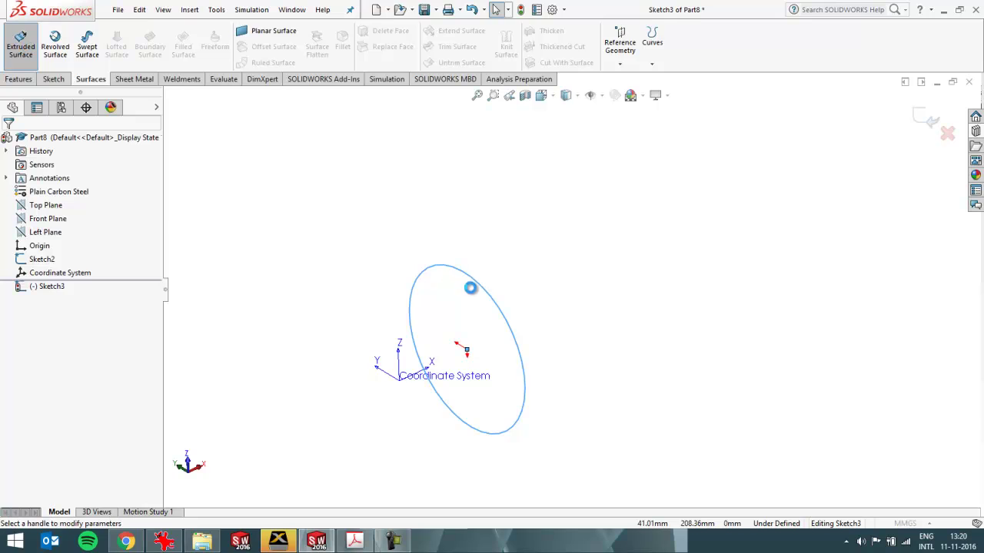
pyautogui.moveTo(637, 286); pyautogui.dragTo(852, 165)
pyautogui.press('f')
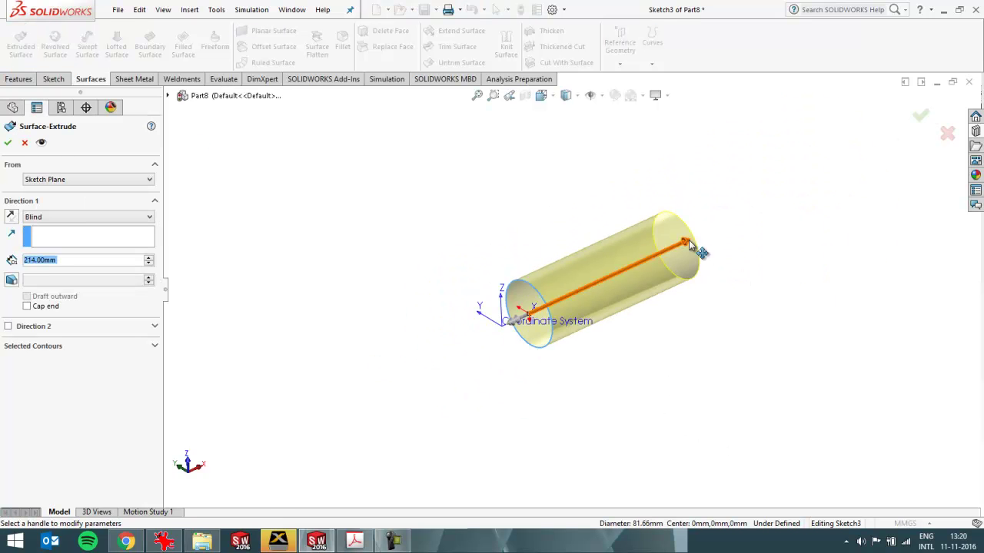
pyautogui.moveTo(685, 242); pyautogui.dragTo(874, 154)
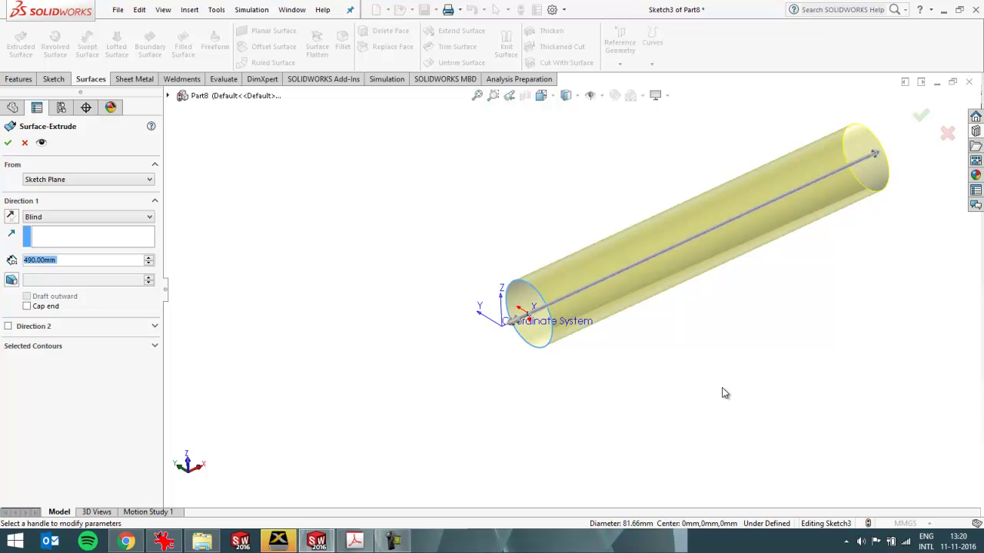
pyautogui.scroll(3, 755, 351)
pyautogui.scroll(-2, 656, 254)
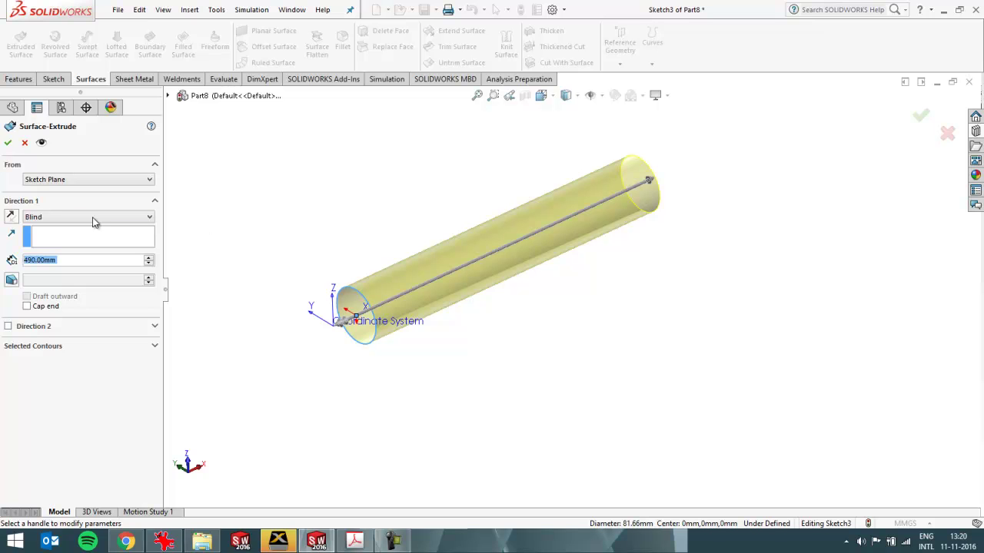
pyautogui.click(7, 142)
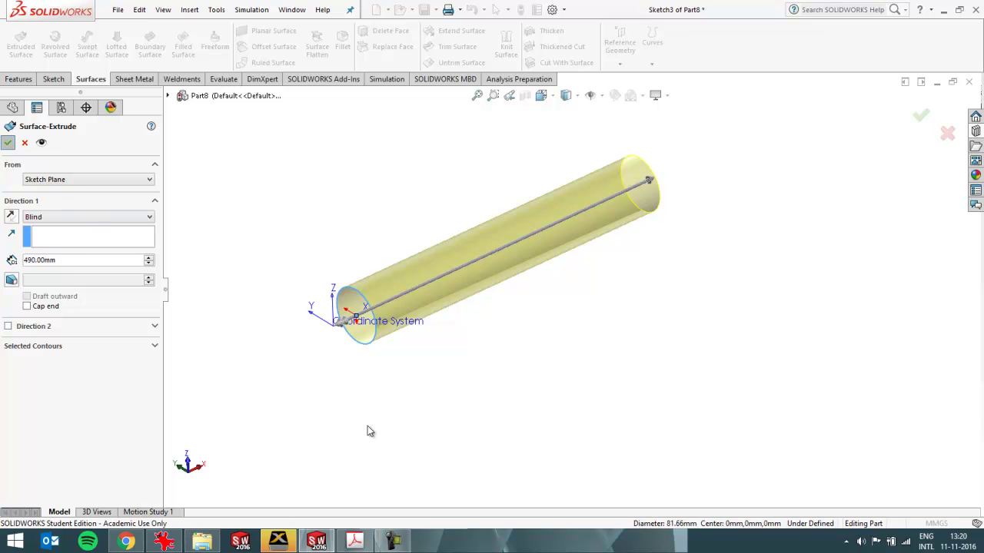
pyautogui.click(368, 428)
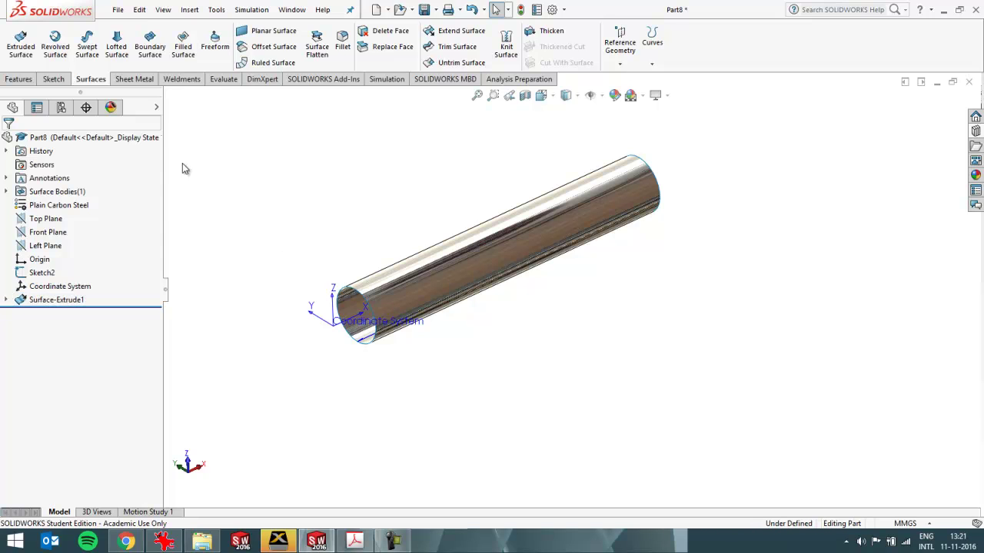
# Create Split Line1 on the cylinder face using its intersection with Top Plane
pyautogui.click(44, 219)
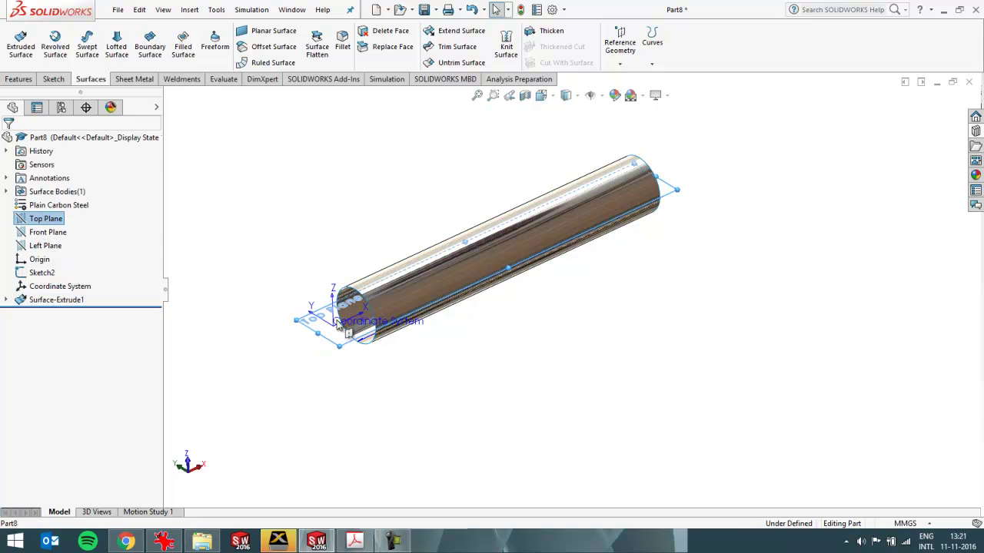
pyautogui.click(193, 11)
pyautogui.moveTo(246, 153)
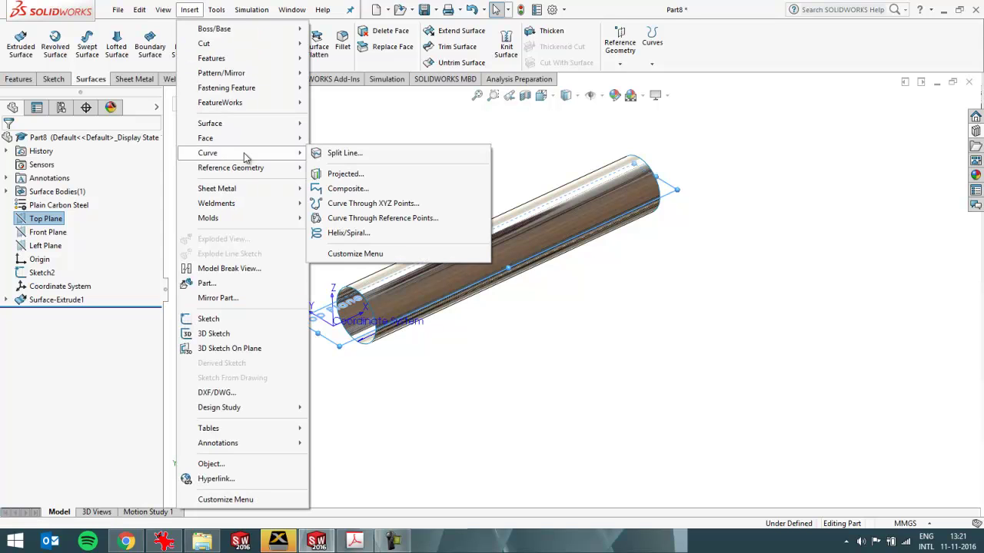
pyautogui.click(345, 153)
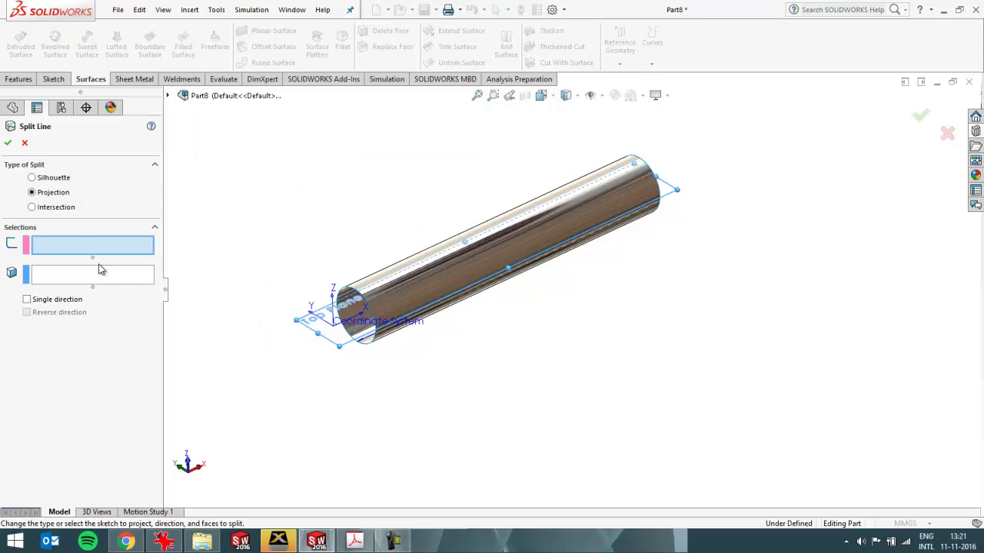
pyautogui.click(55, 207)
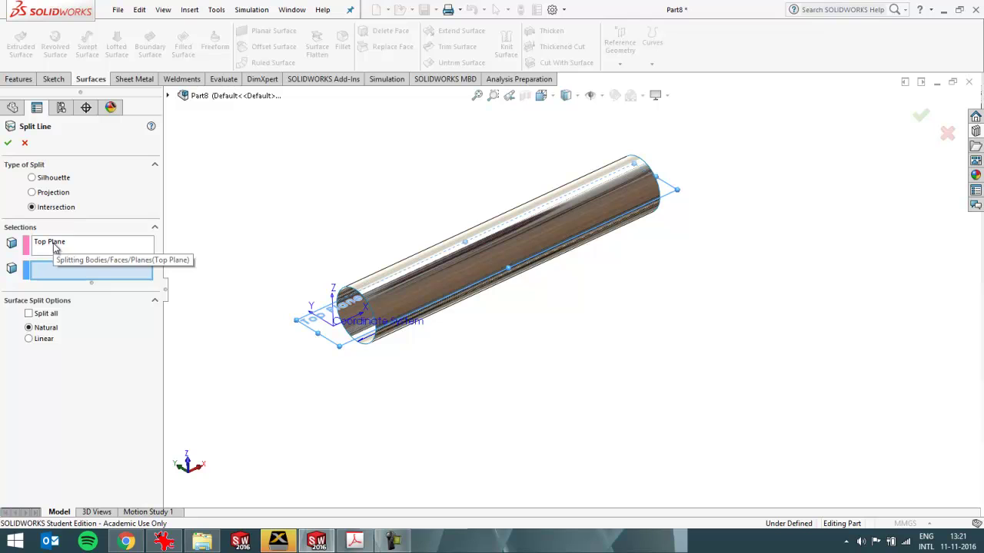
pyautogui.click(393, 281)
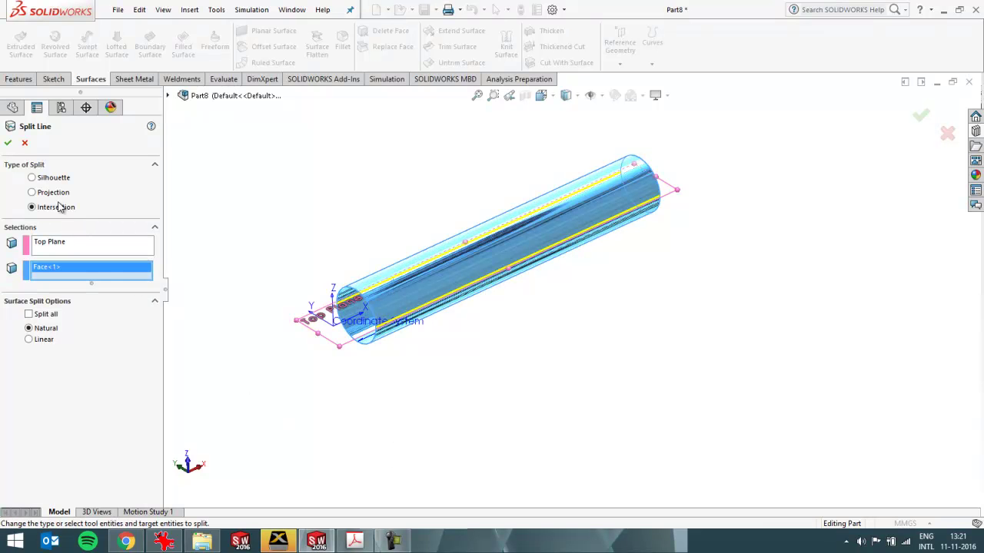
pyautogui.click(8, 143)
pyautogui.click(454, 352)
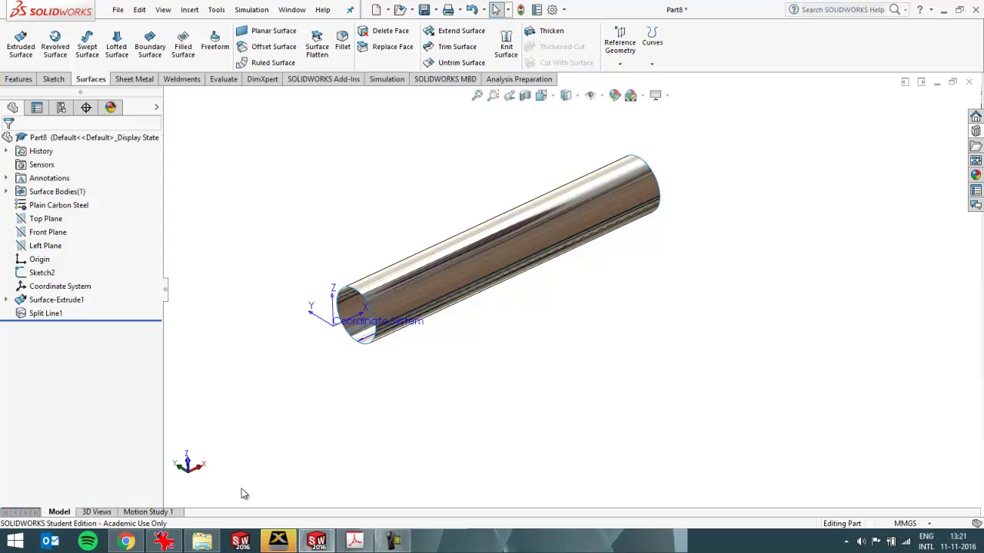
# Save the part with Save As under the file name 'restraints'
pyautogui.click(119, 10)
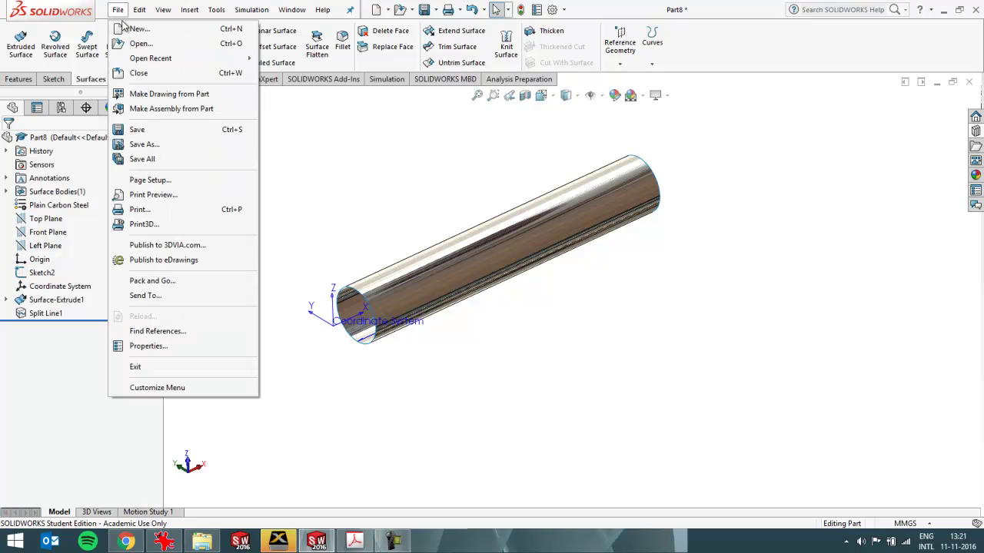
pyautogui.click(151, 144)
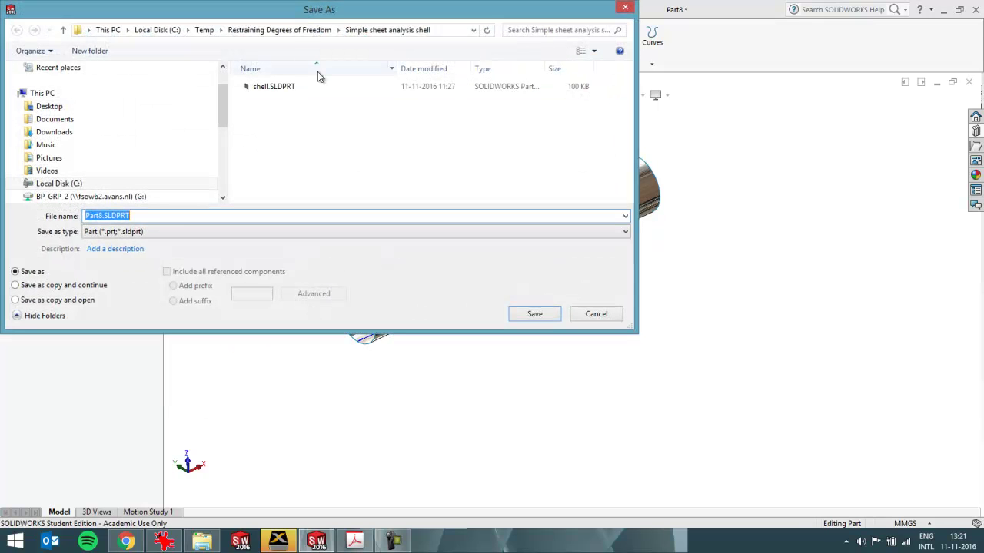
pyautogui.write('f')
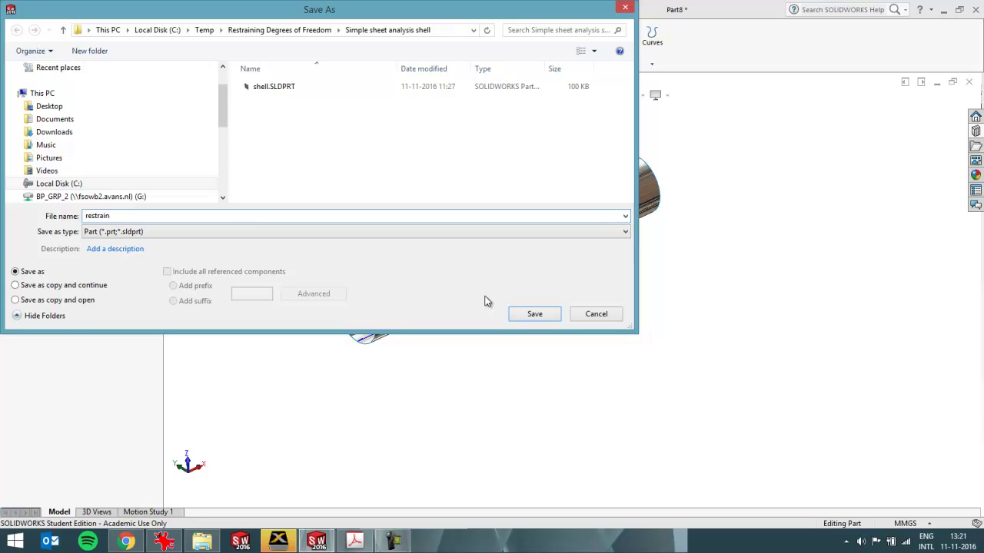
pyautogui.write('estraints')
pyautogui.press('Return')
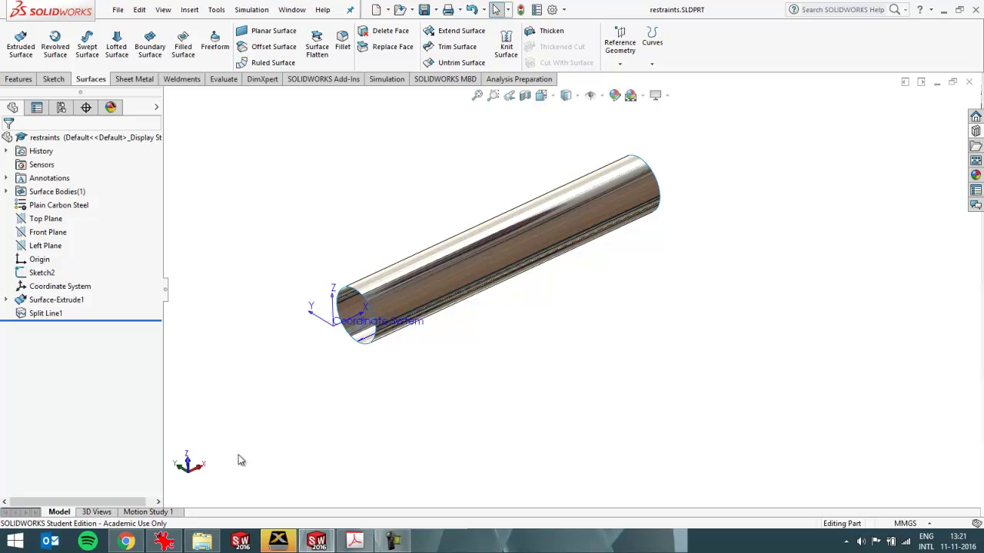
# Create a new static study, Static 1
pyautogui.rightClick(150, 511)
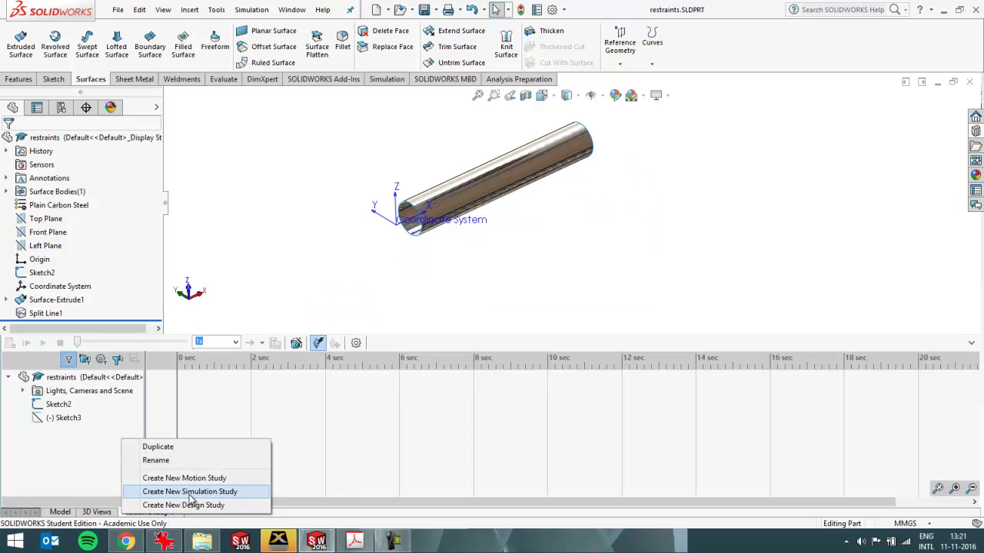
pyautogui.click(211, 481)
pyautogui.click(12, 141)
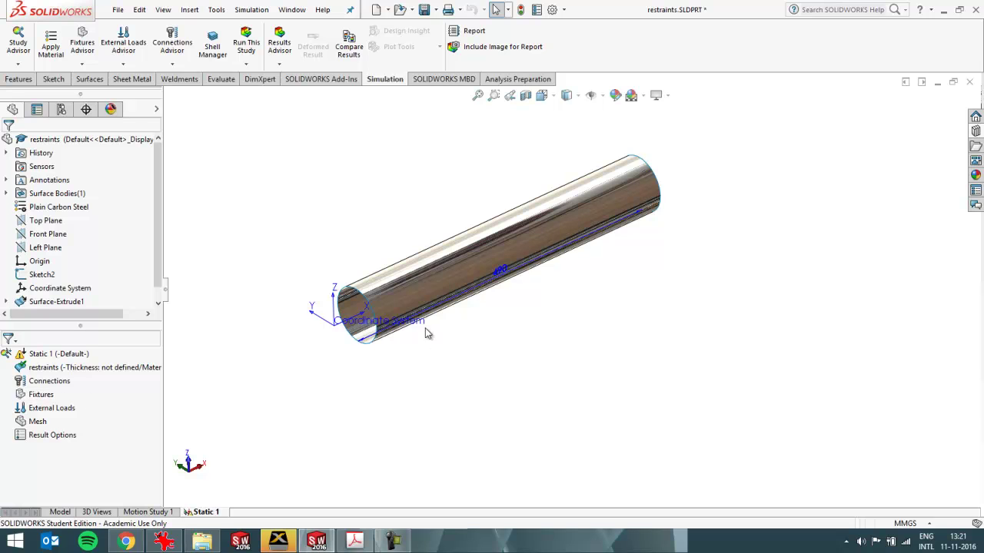
# Add a Fixed Geometry fixture on the cylinder's end vertex set to Immovable (No translation)
pyautogui.scroll(2, 428, 329)
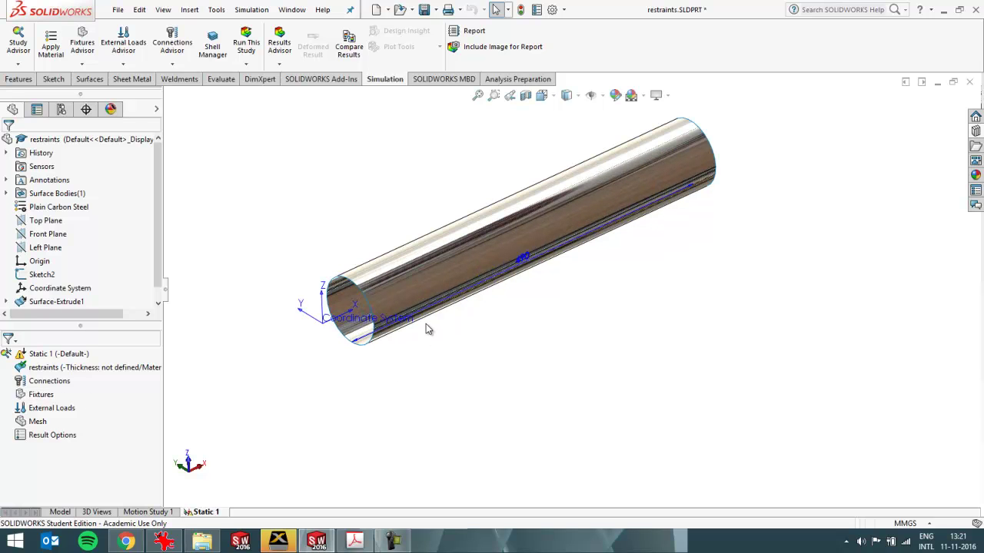
pyautogui.rightClick(41, 396)
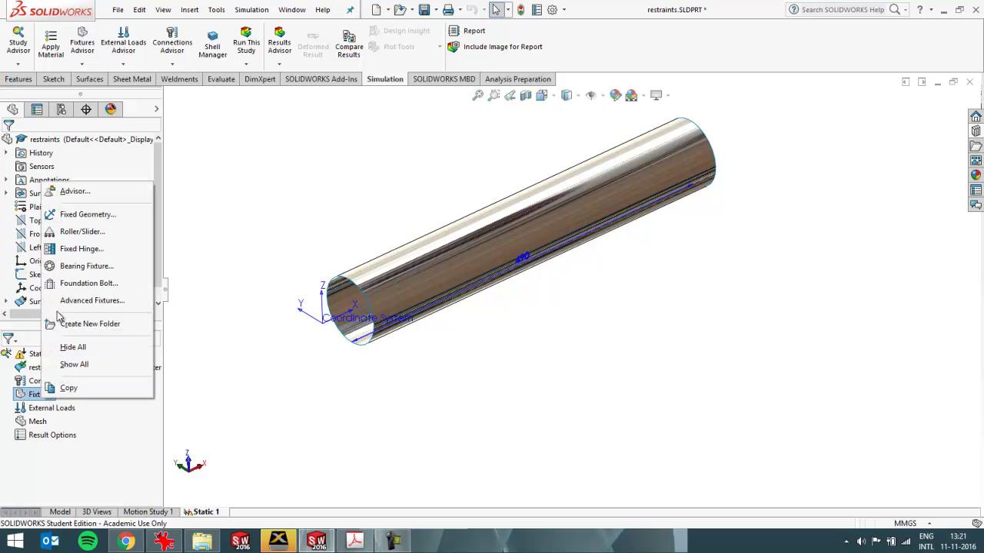
pyautogui.click(71, 220)
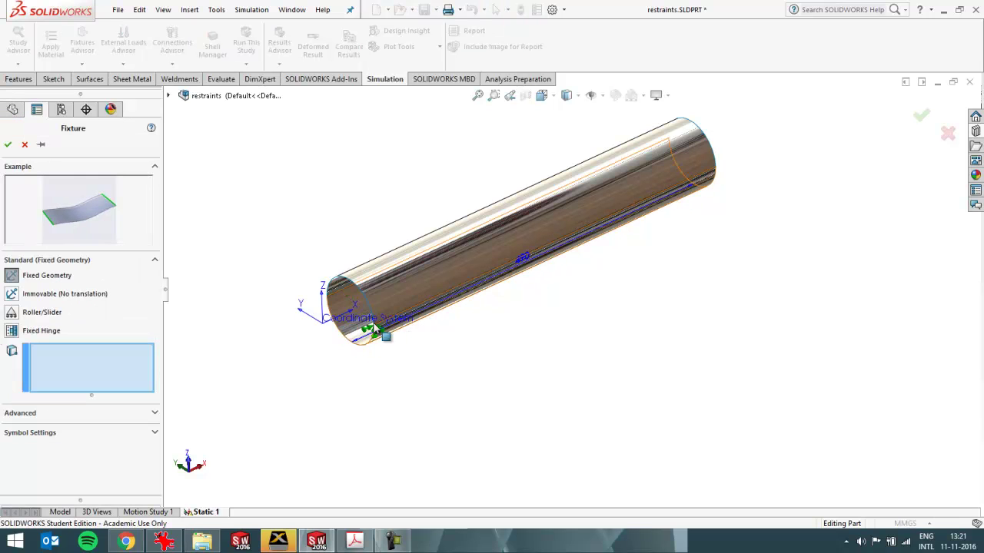
pyautogui.click(374, 327)
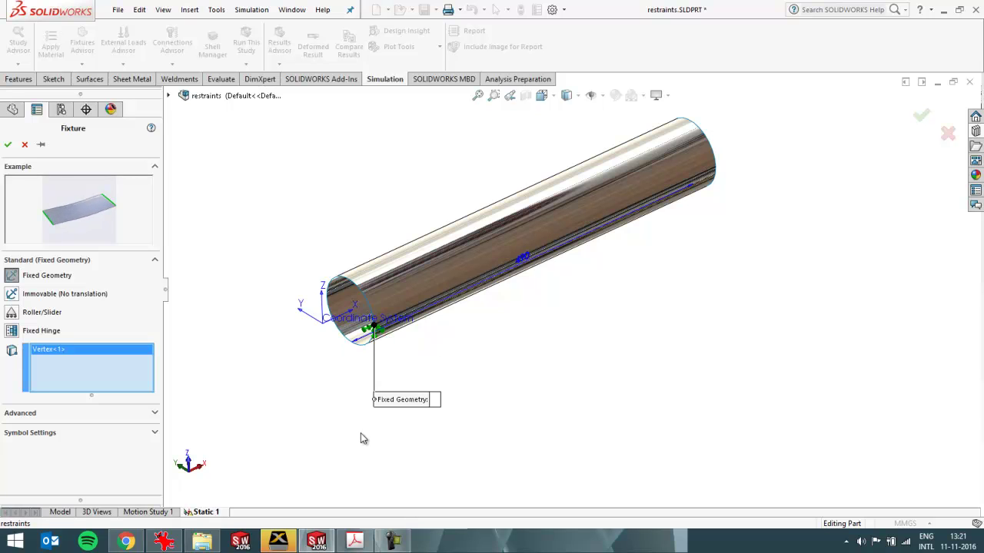
pyautogui.click(12, 296)
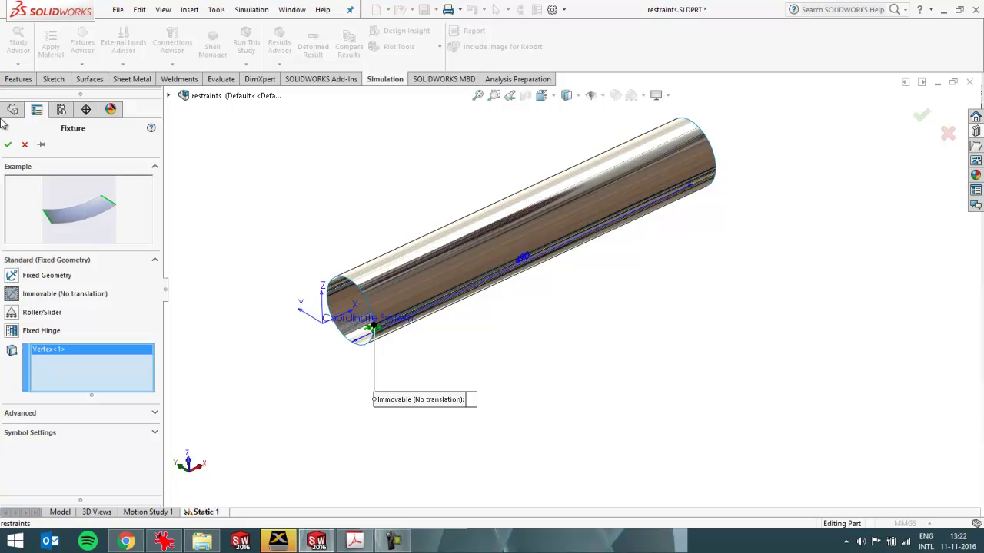
# Confirm the immovable fixture, then start a reference-geometry fixture on the near-end vertex using Top Plane
pyautogui.click(7, 143)
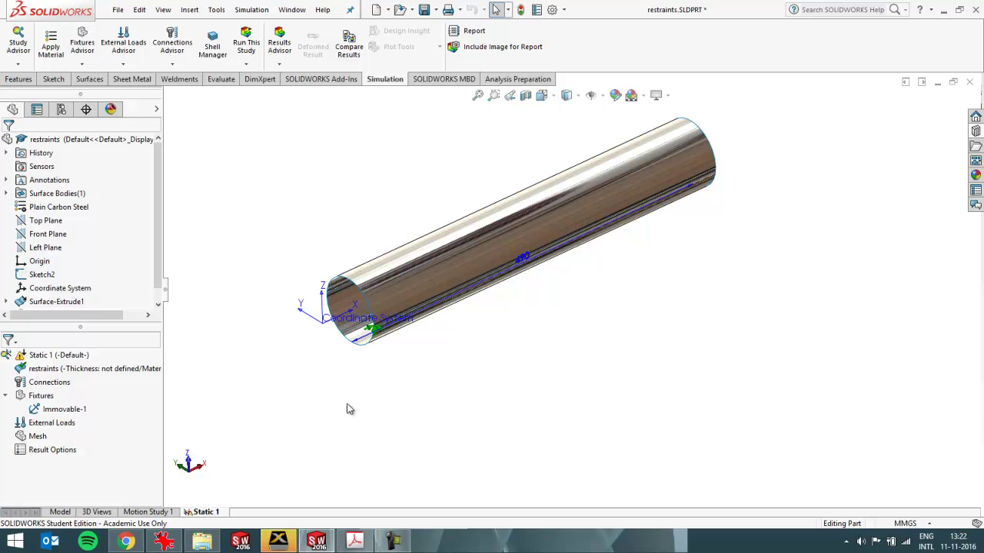
pyautogui.rightClick(41, 396)
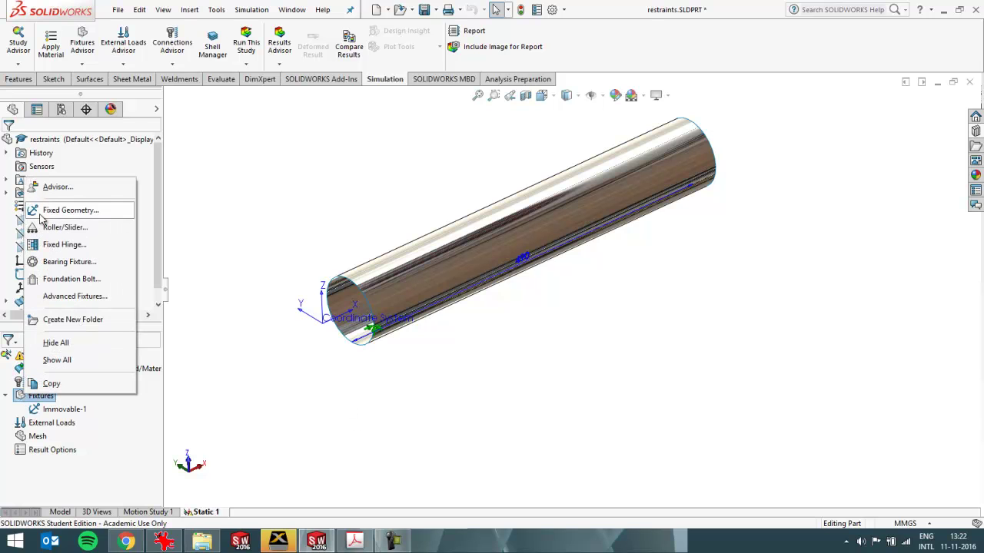
pyautogui.click(43, 213)
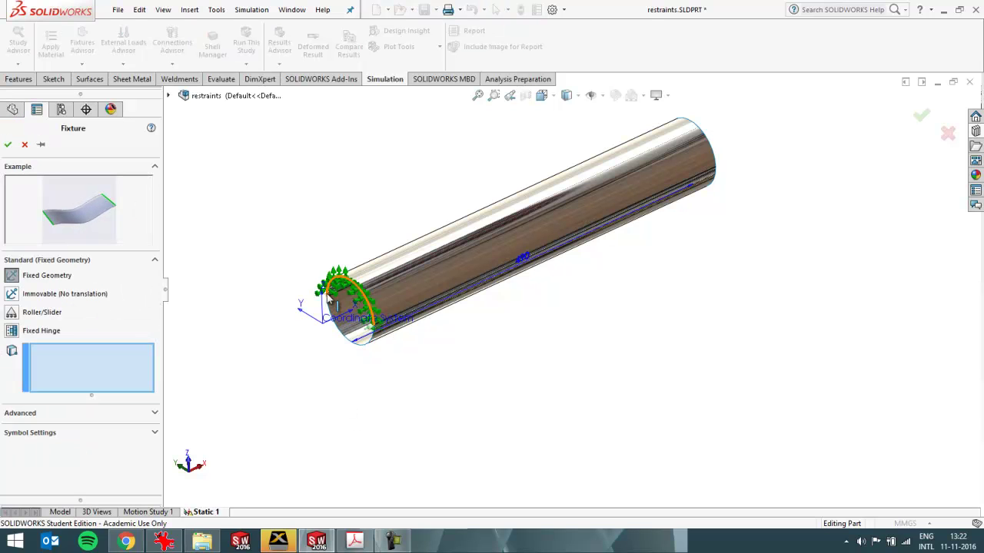
pyautogui.click(326, 295)
pyautogui.scroll(-3, 308, 377)
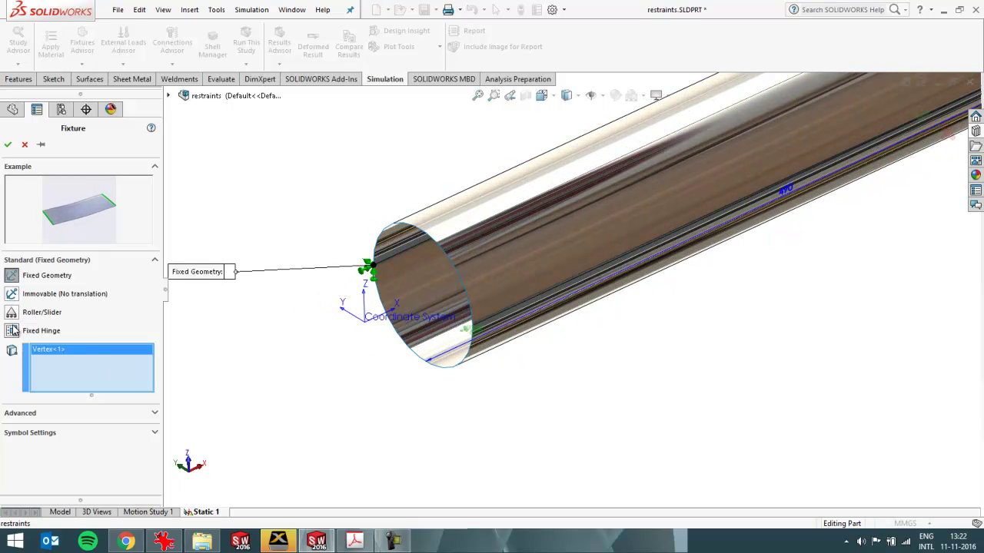
pyautogui.click(66, 418)
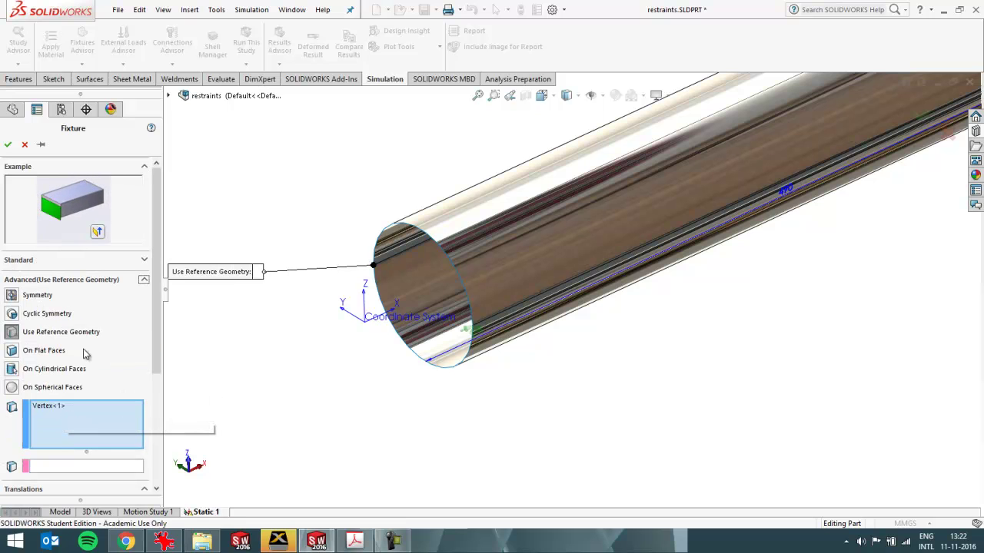
pyautogui.click(77, 466)
pyautogui.click(168, 96)
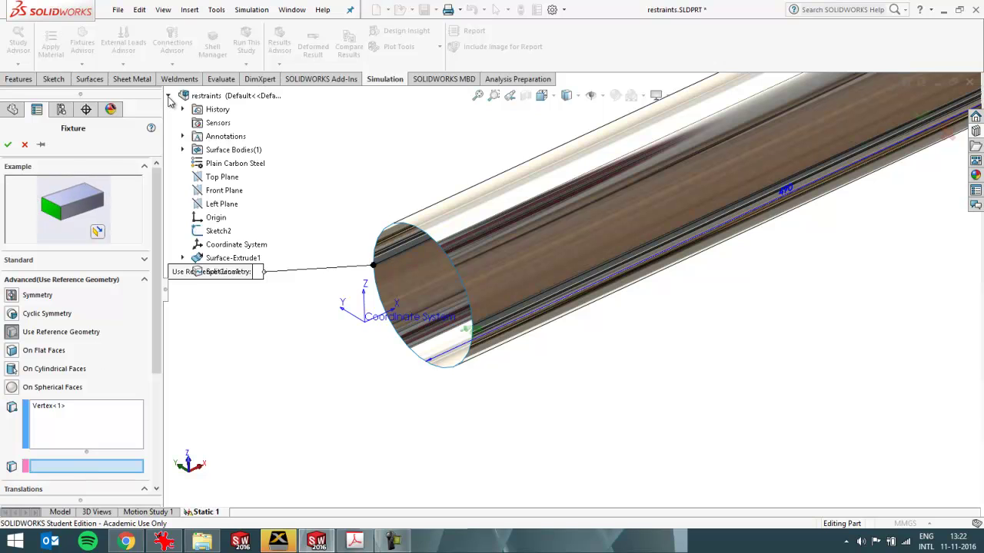
pyautogui.click(222, 177)
# Restrain the vertex's normal and Direction 1 translations at 0 mm and accept the fixture
pyautogui.moveTo(152, 354); pyautogui.dragTo(153, 467)
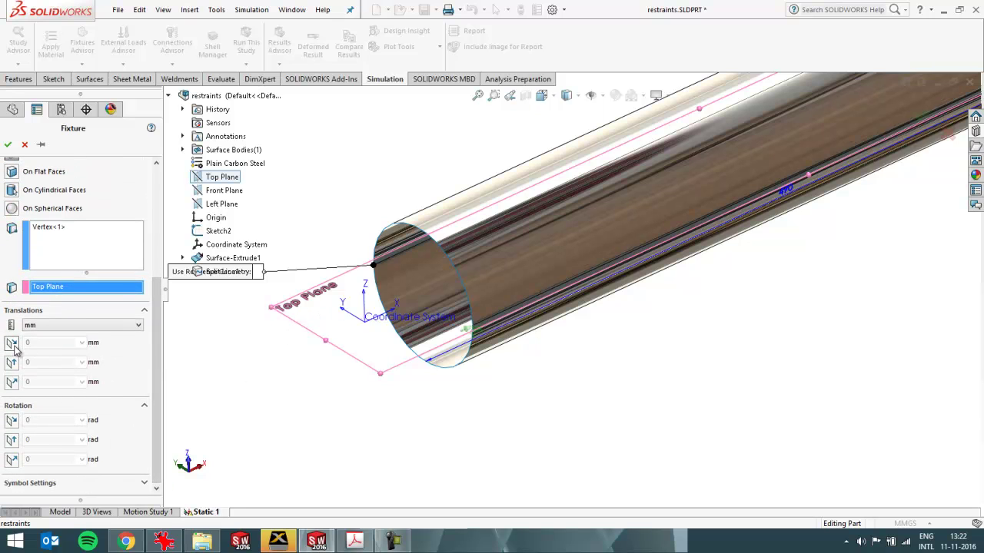
pyautogui.click(11, 382)
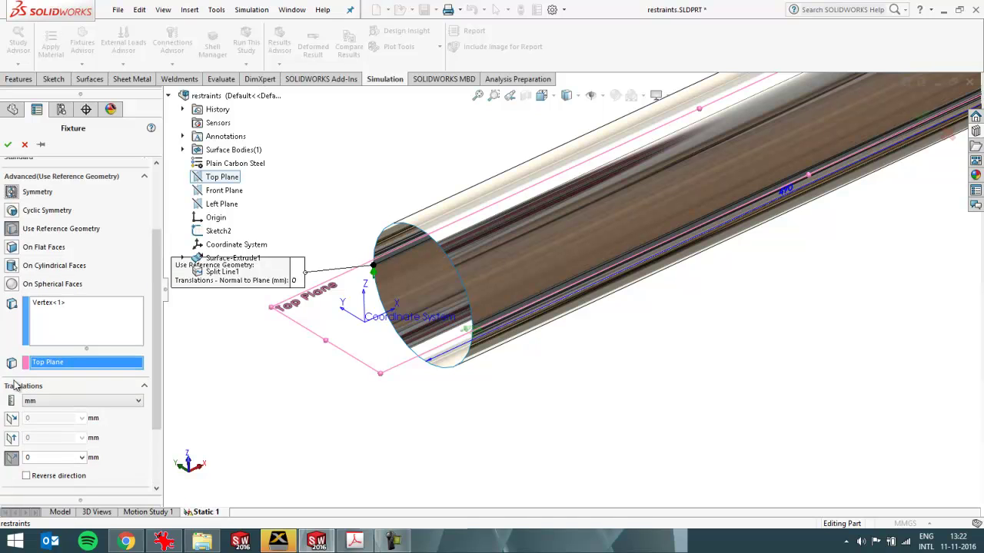
pyautogui.click(12, 439)
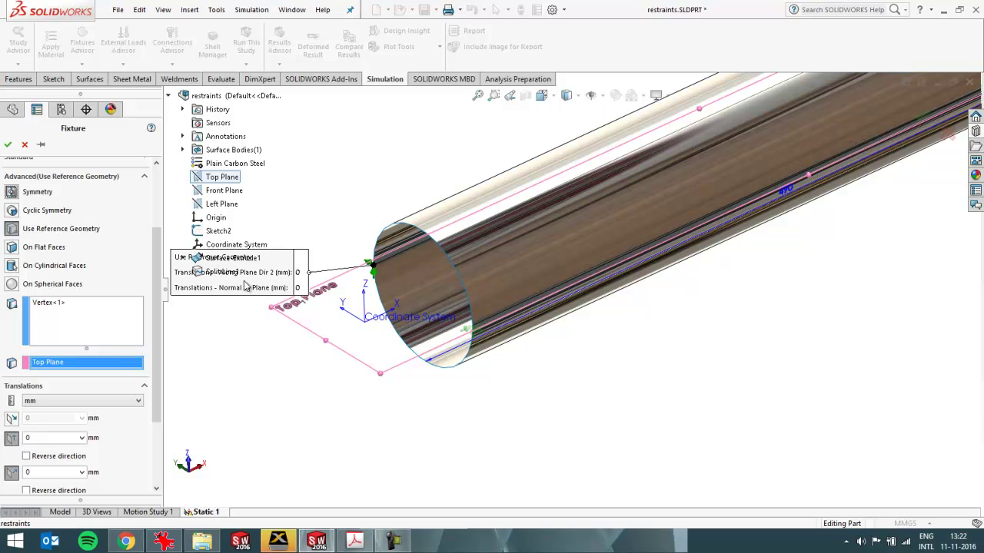
pyautogui.click(13, 440)
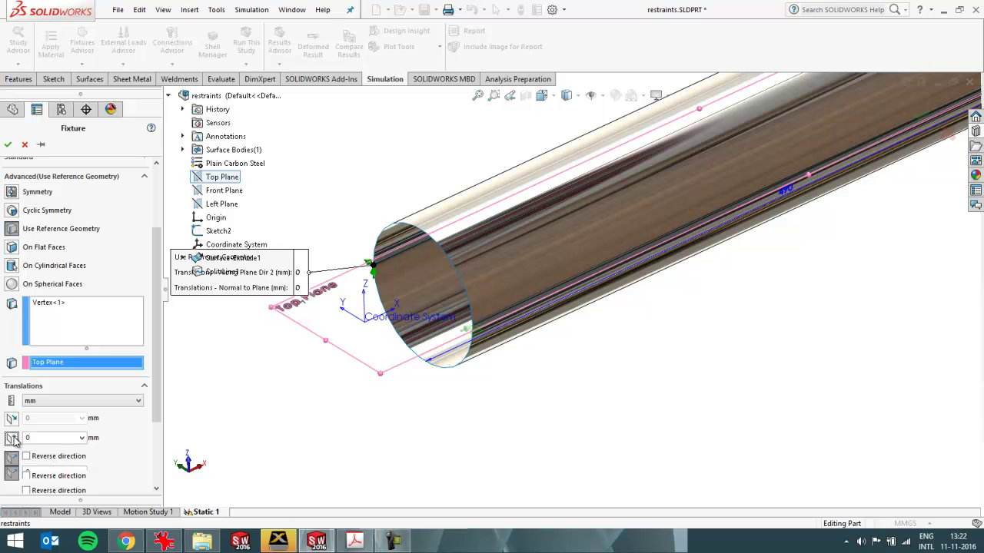
pyautogui.click(12, 419)
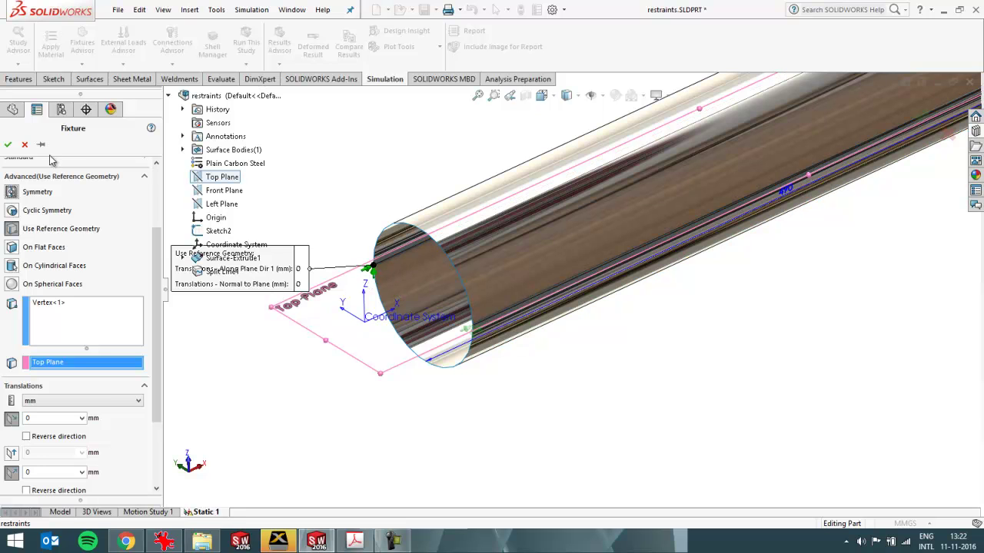
pyautogui.click(8, 145)
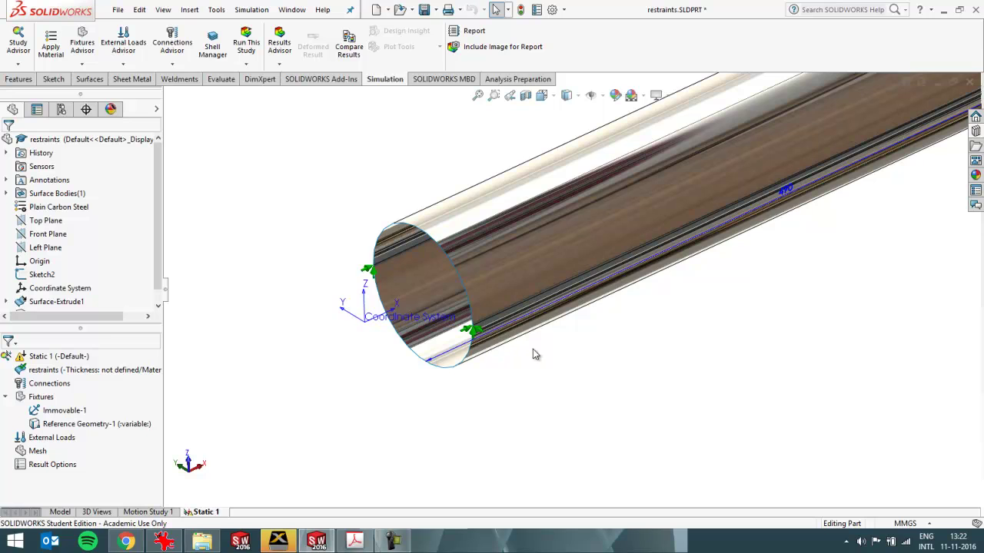
# Start a Fixed Geometry fixture on the lower and top vertices at the tube's far end
pyautogui.scroll(5, 533, 351)
pyautogui.scroll(-5, 687, 328)
pyautogui.moveTo(694, 268); pyautogui.dragTo(608, 356, button='middle')
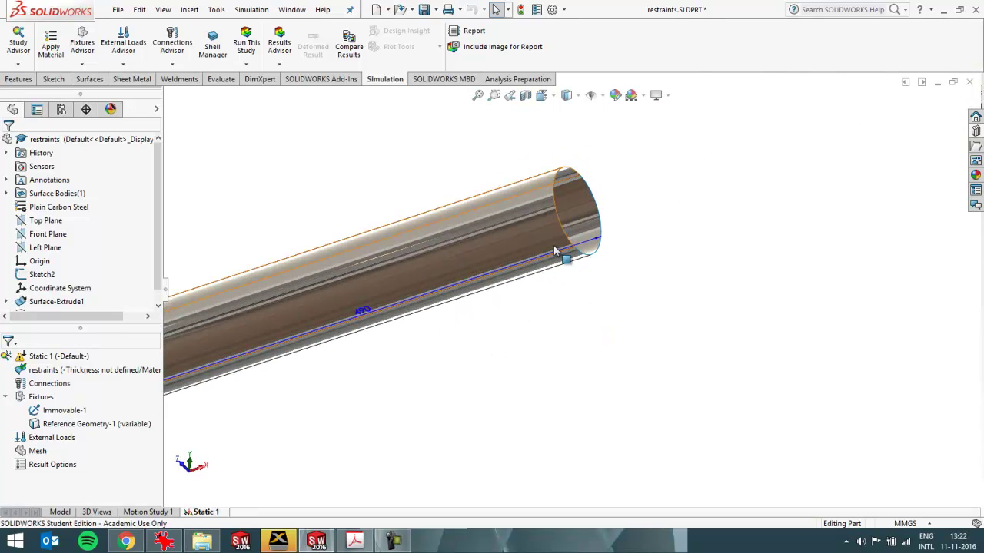
pyautogui.rightClick(42, 396)
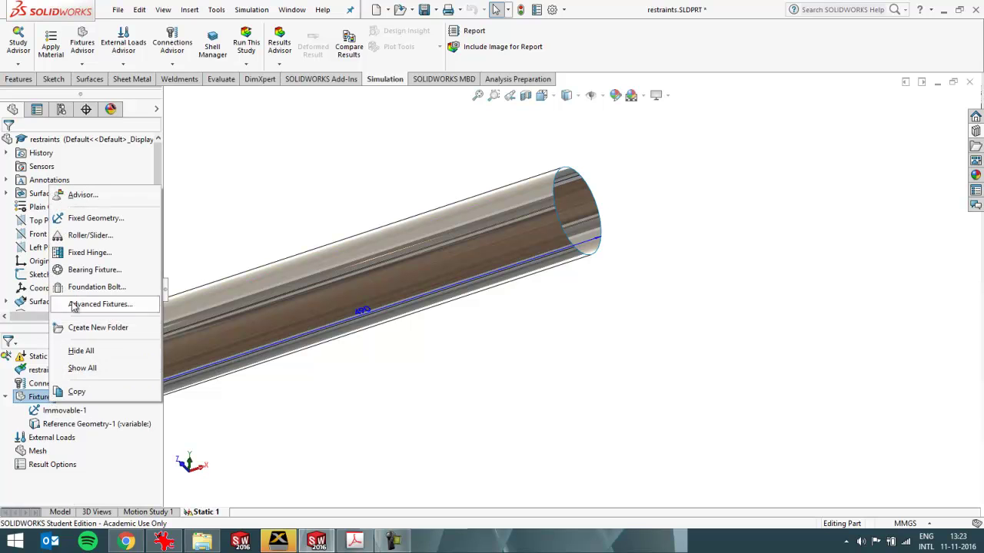
pyautogui.click(88, 218)
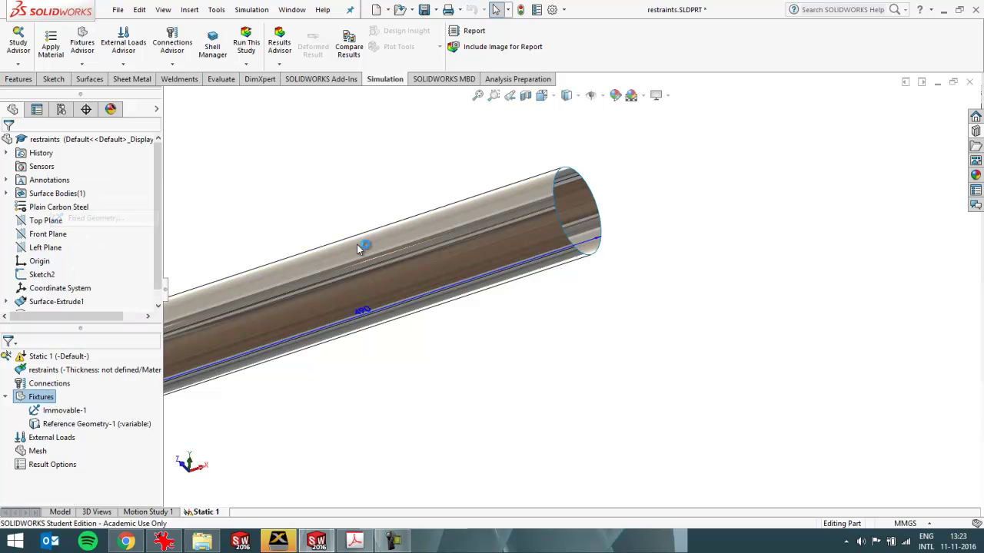
pyautogui.click(576, 246)
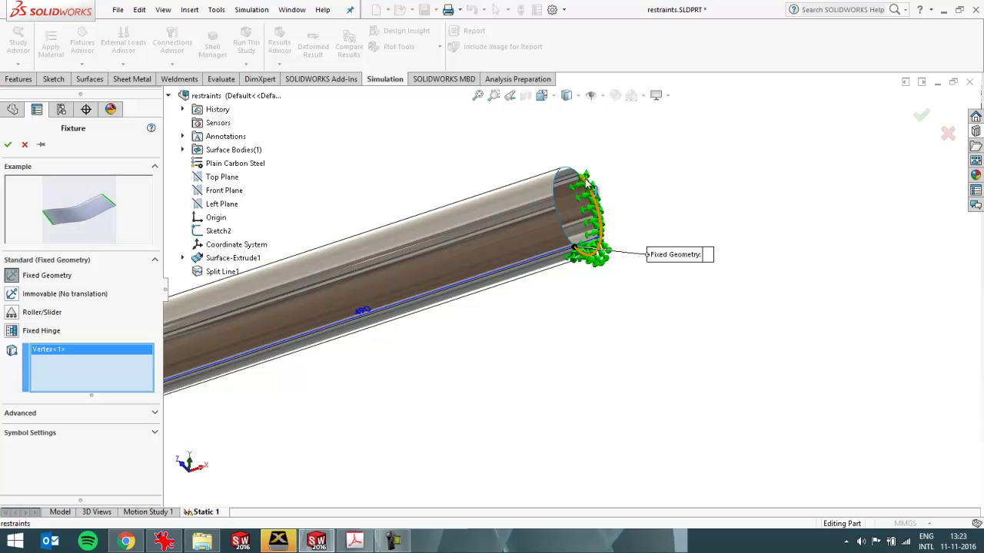
pyautogui.click(581, 175)
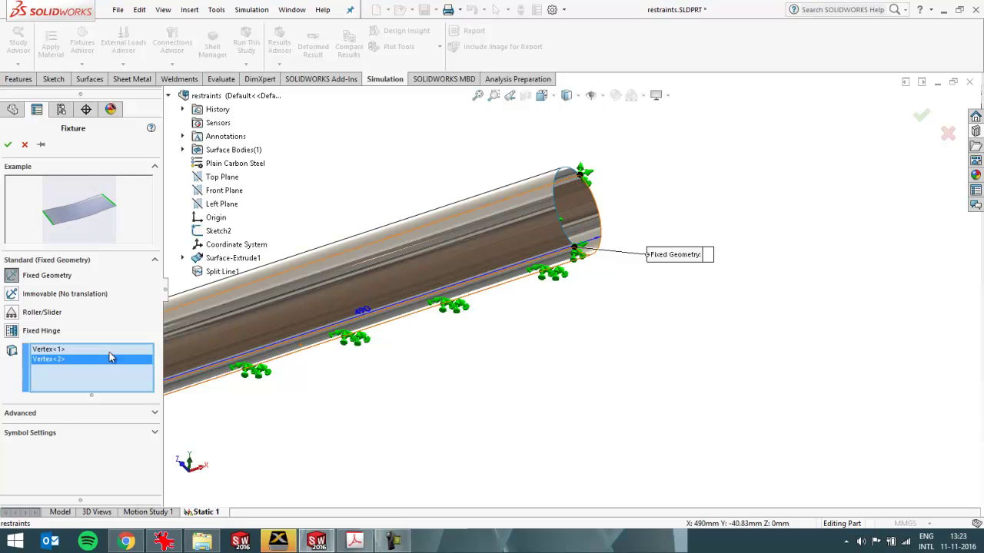
# Reference Top Plane and hold both vertices at 0 mm normal to it
pyautogui.click(53, 415)
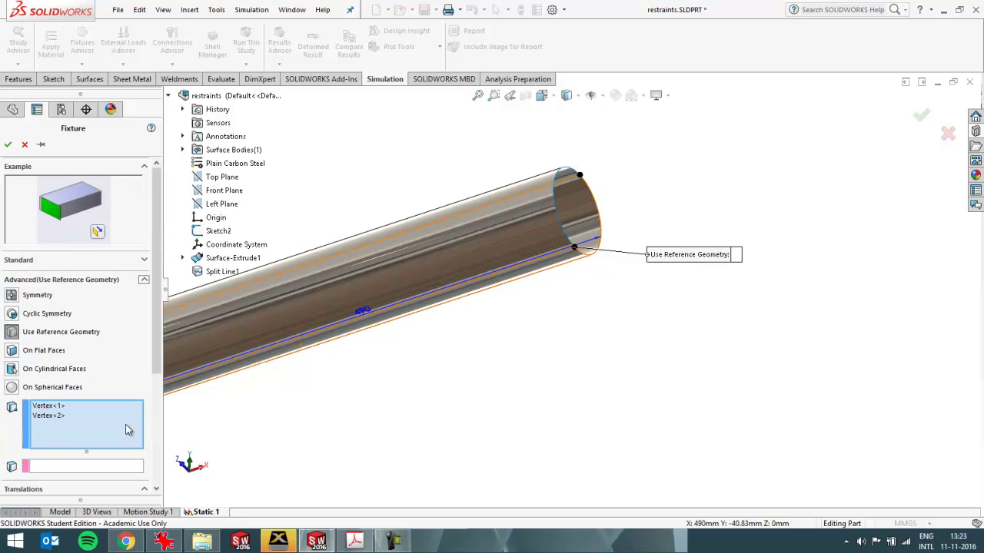
pyautogui.scroll(-3, 159, 435)
pyautogui.scroll(-1, 159, 436)
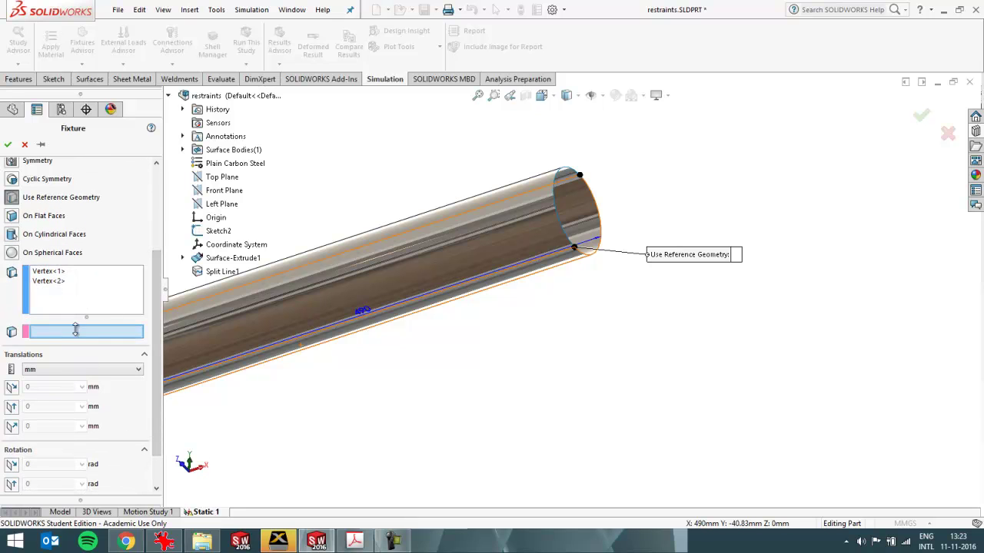
pyautogui.click(223, 180)
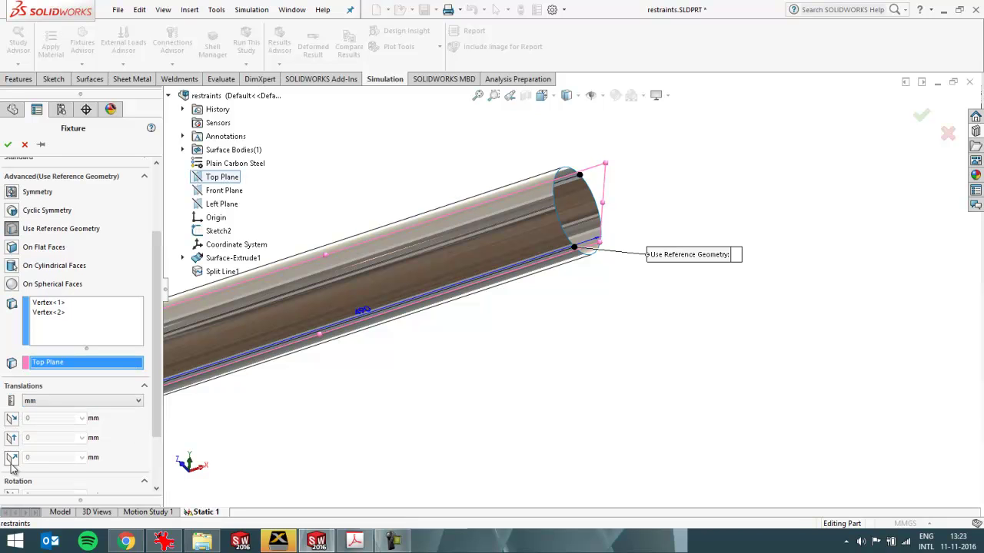
pyautogui.click(11, 459)
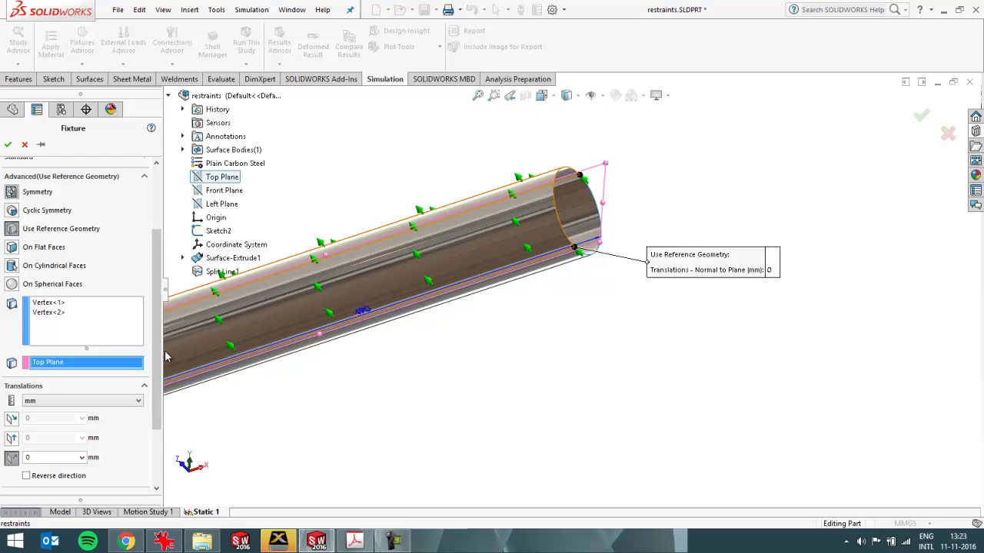
pyautogui.scroll(-1, 160, 377)
pyautogui.scroll(-3, 160, 376)
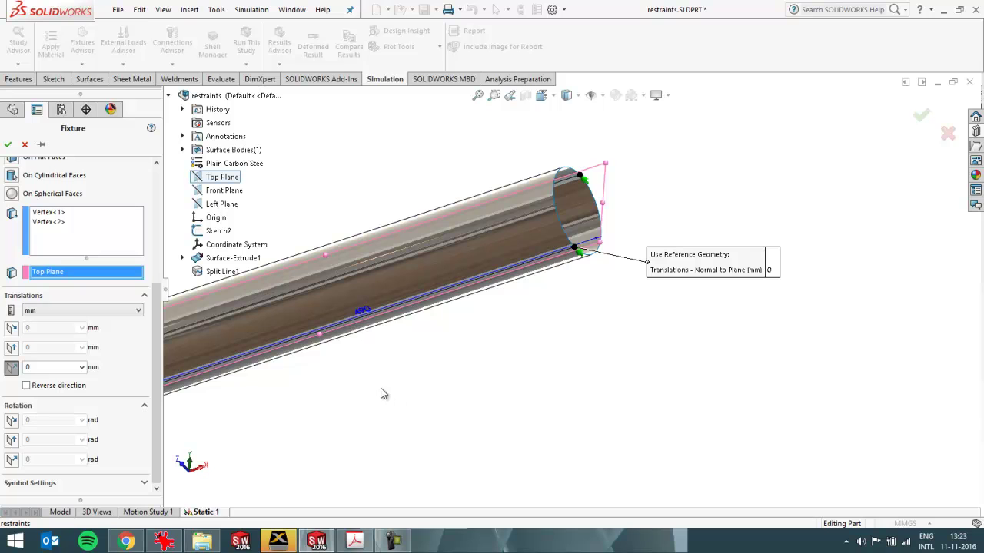
pyautogui.click(8, 144)
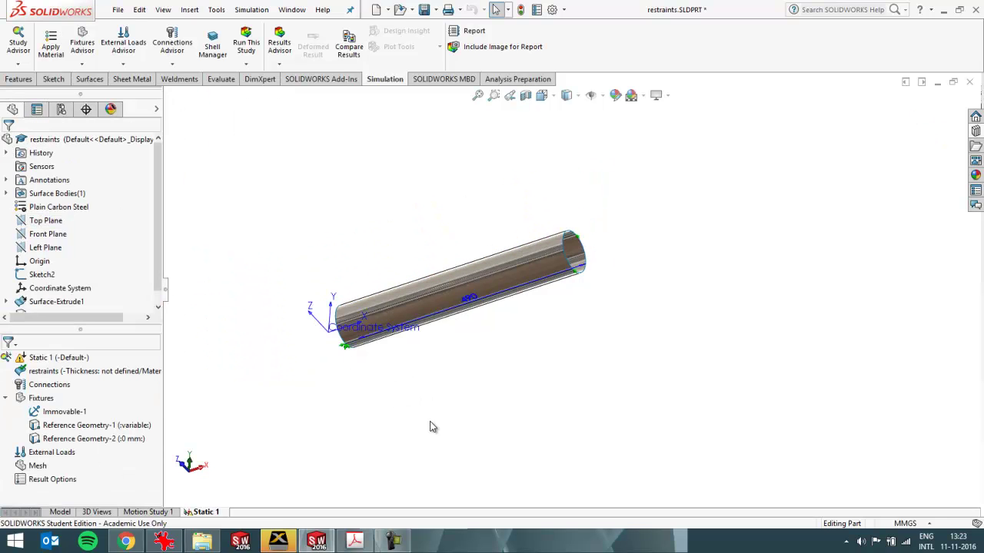
# Rotate the tube to a Z-up view and save the part
pyautogui.moveTo(370, 405); pyautogui.dragTo(404, 255, button='middle')
pyautogui.scroll(-3, 380, 376)
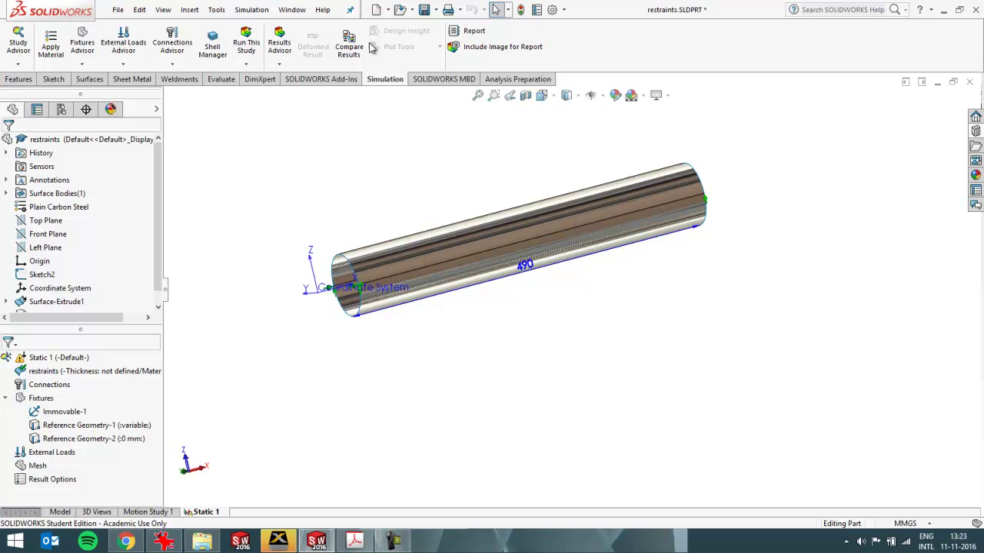
pyautogui.click(424, 10)
# Apply a 100 N total force on both tube faces, normal to Top Plane and reversed downward
pyautogui.rightClick(45, 455)
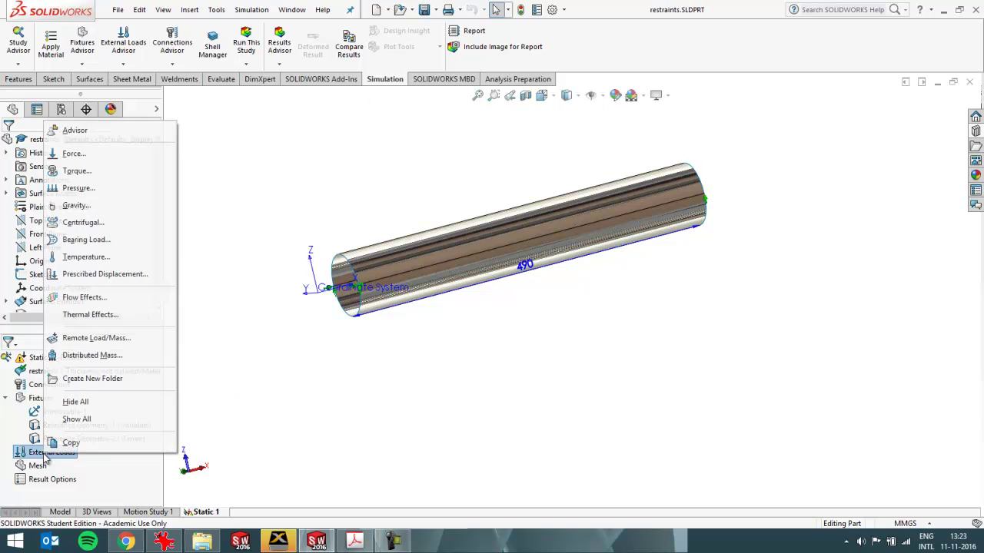
pyautogui.click(74, 154)
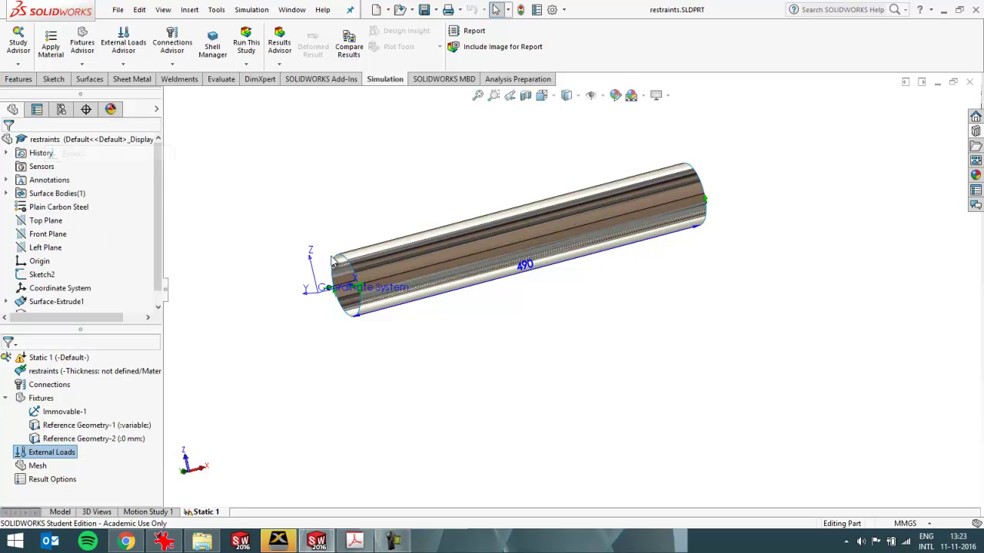
pyautogui.click(381, 261)
pyautogui.click(404, 309)
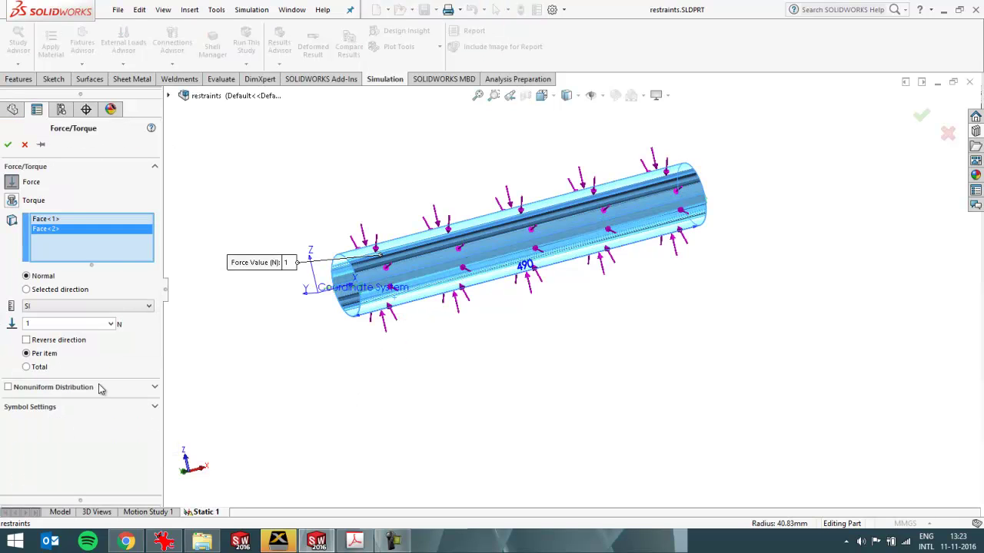
pyautogui.click(26, 289)
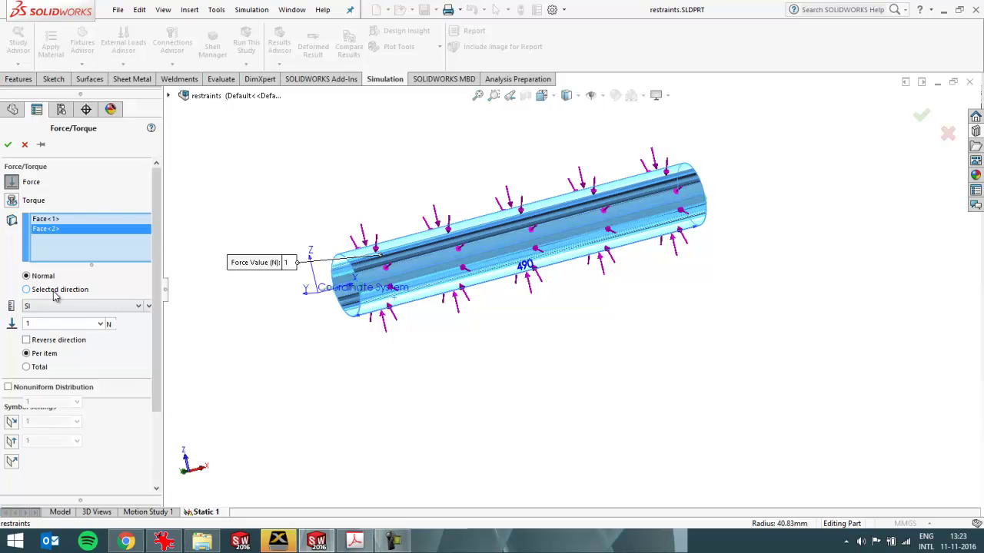
pyautogui.click(169, 96)
pyautogui.click(209, 182)
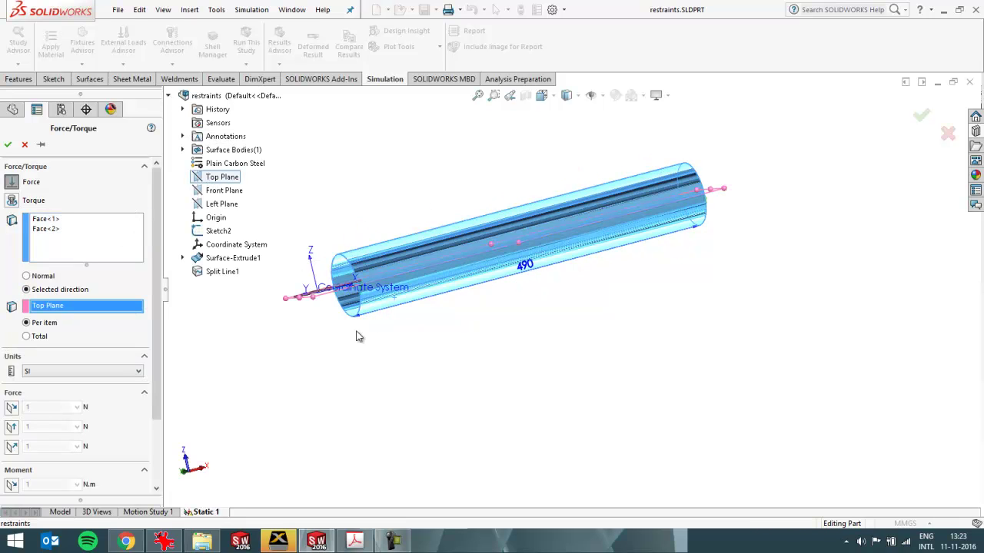
pyautogui.click(13, 448)
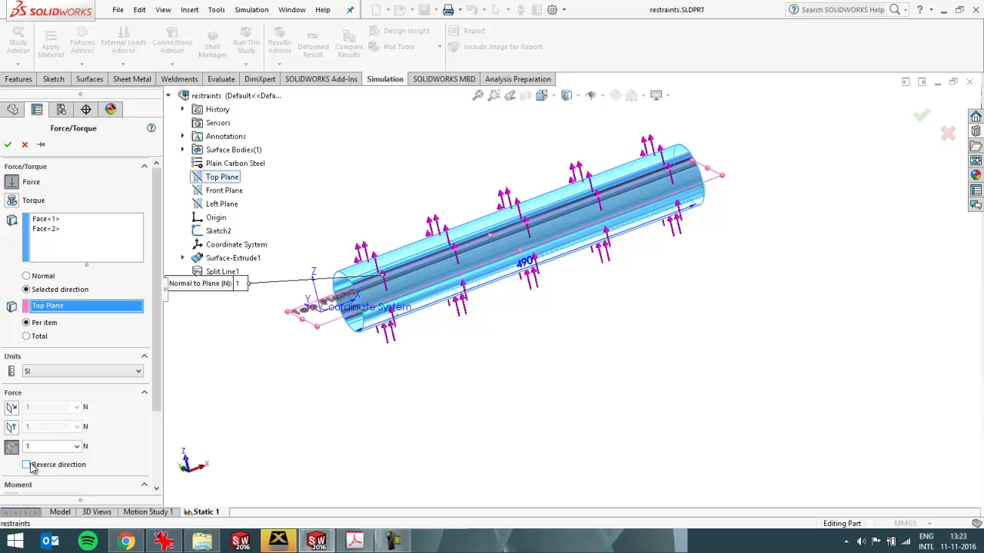
pyautogui.click(28, 465)
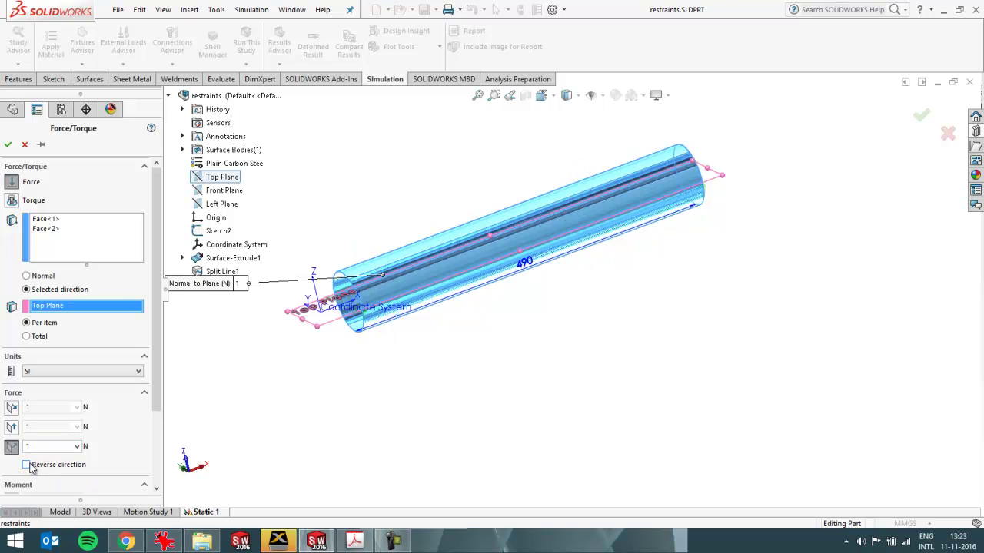
pyautogui.click(34, 337)
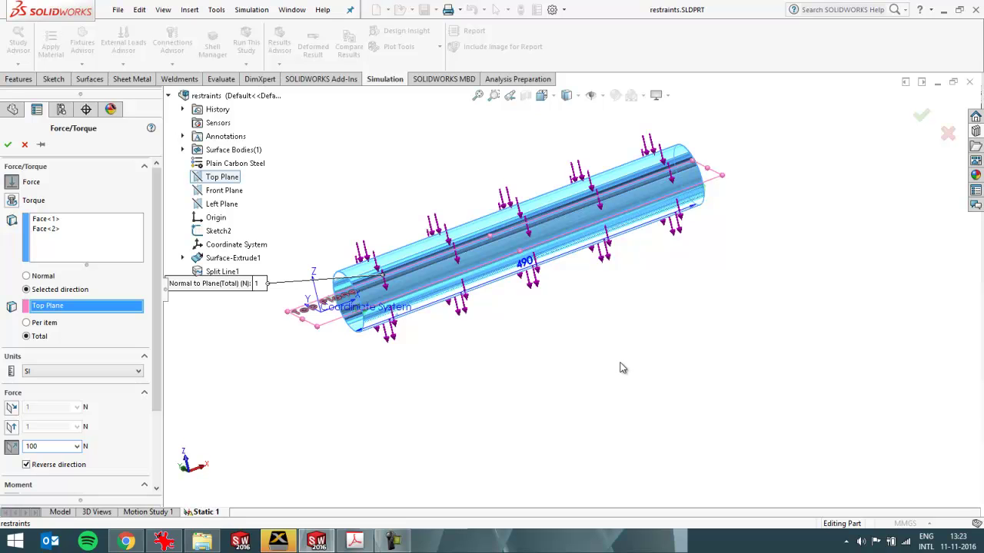
pyautogui.click(9, 145)
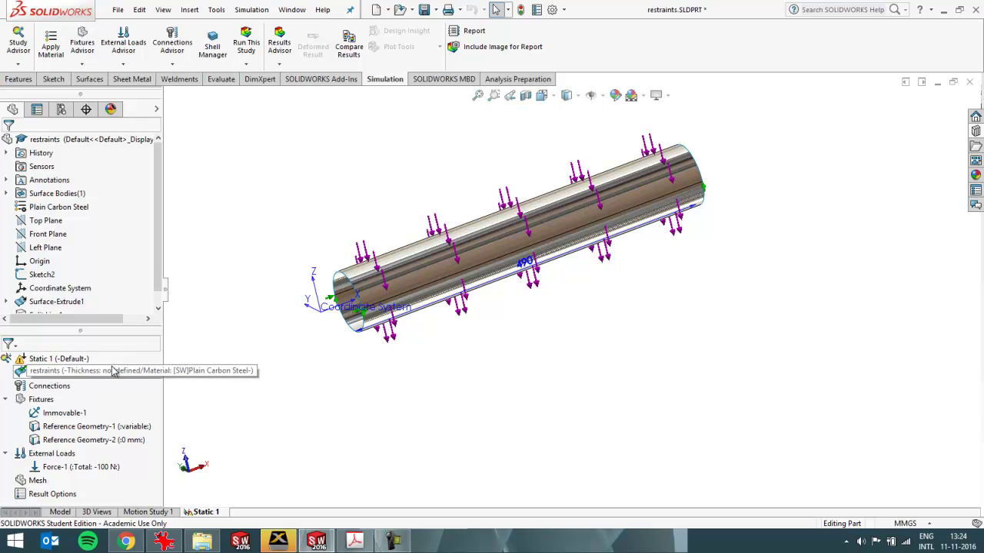
# Run Static 1 and dismiss the undefined shell thickness warning
pyautogui.rightClick(70, 359)
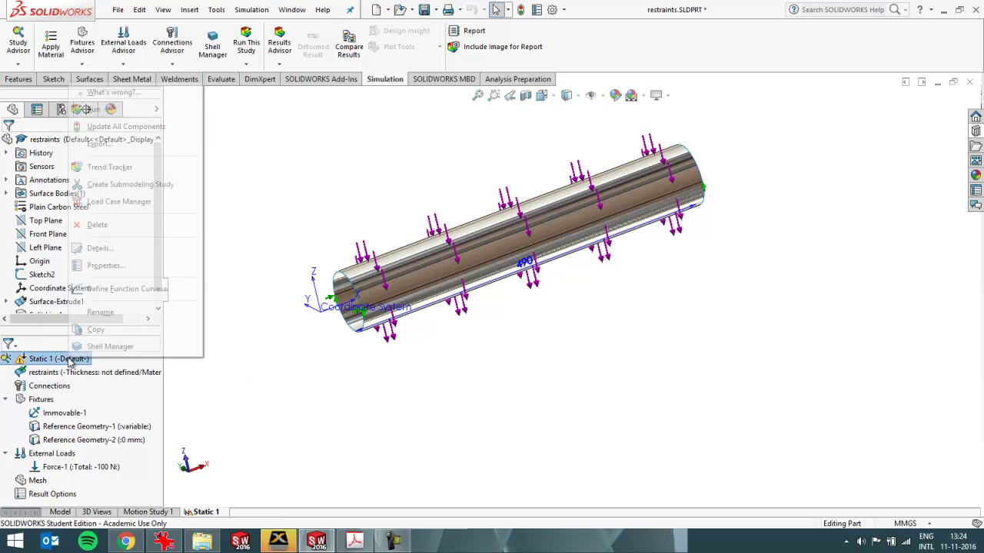
pyautogui.click(92, 109)
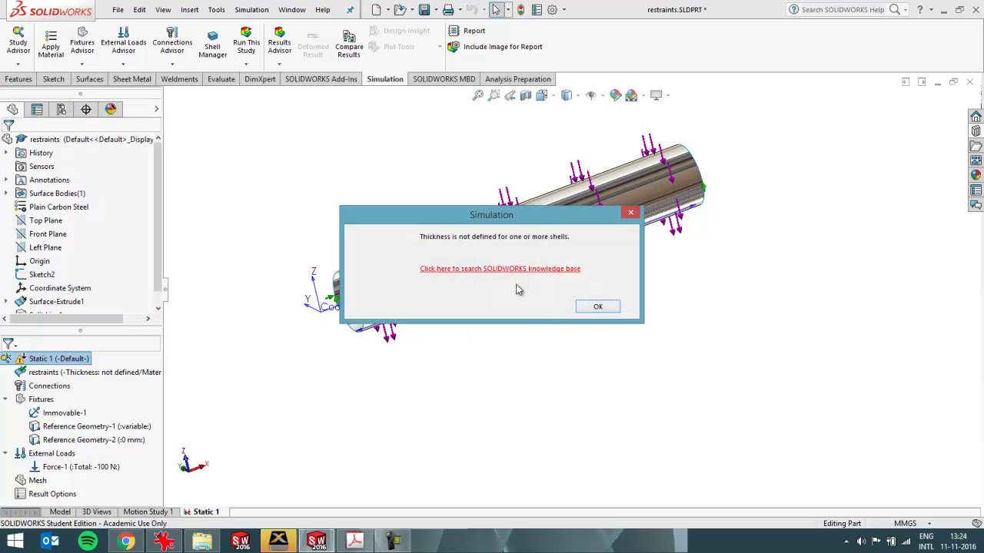
pyautogui.click(597, 306)
# Edit the shell definition to a Thick shell of 2.00 mm
pyautogui.rightClick(66, 373)
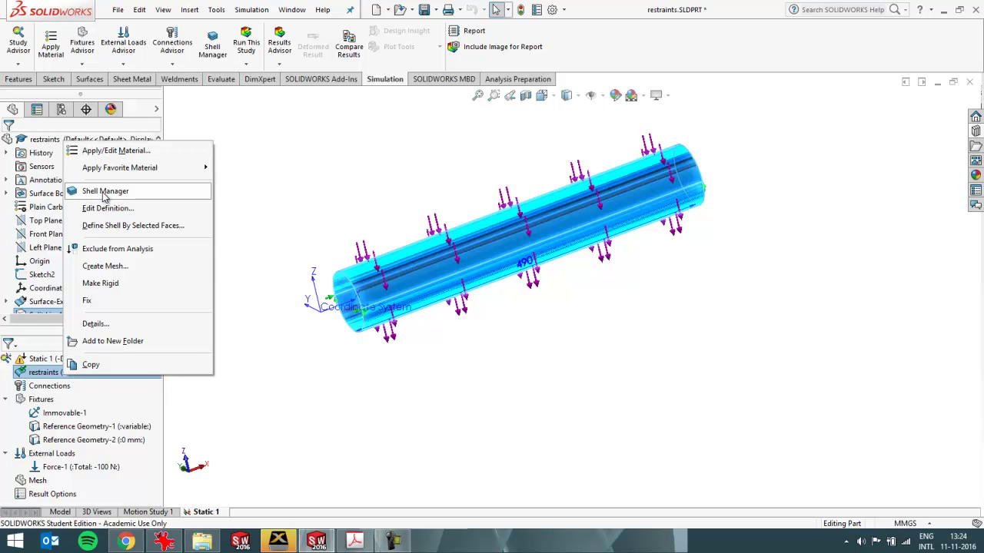
pyautogui.click(107, 209)
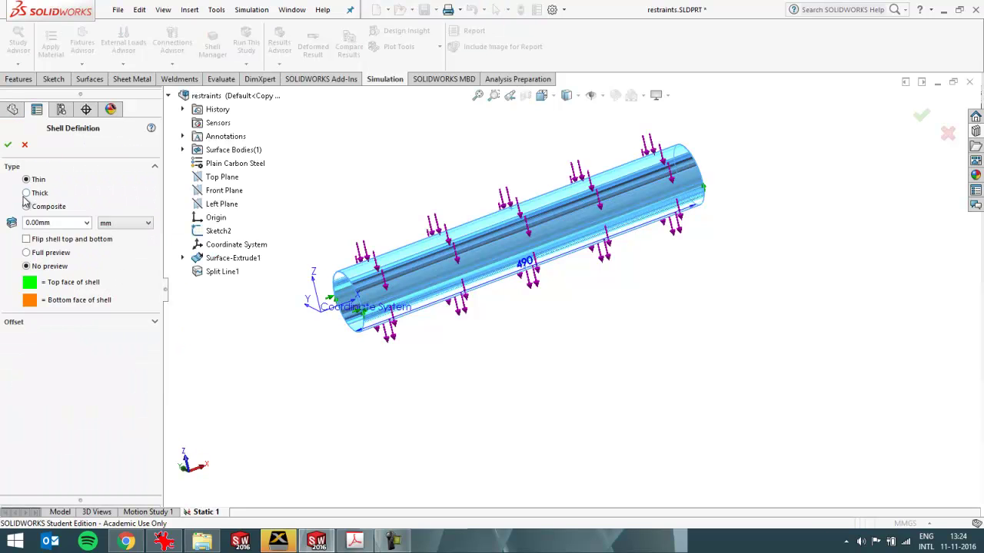
pyautogui.doubleClick(57, 223)
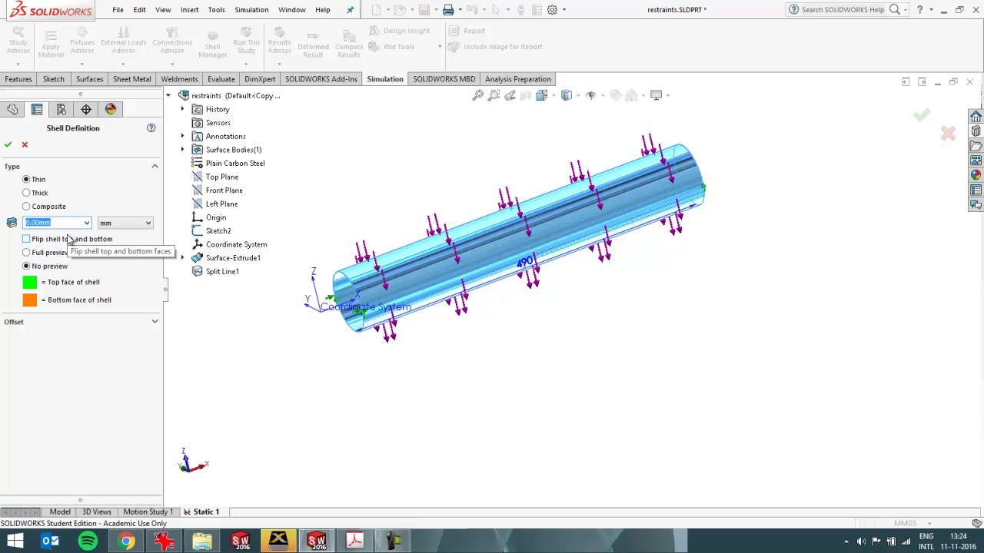
pyautogui.write('2')
pyautogui.press('Return')
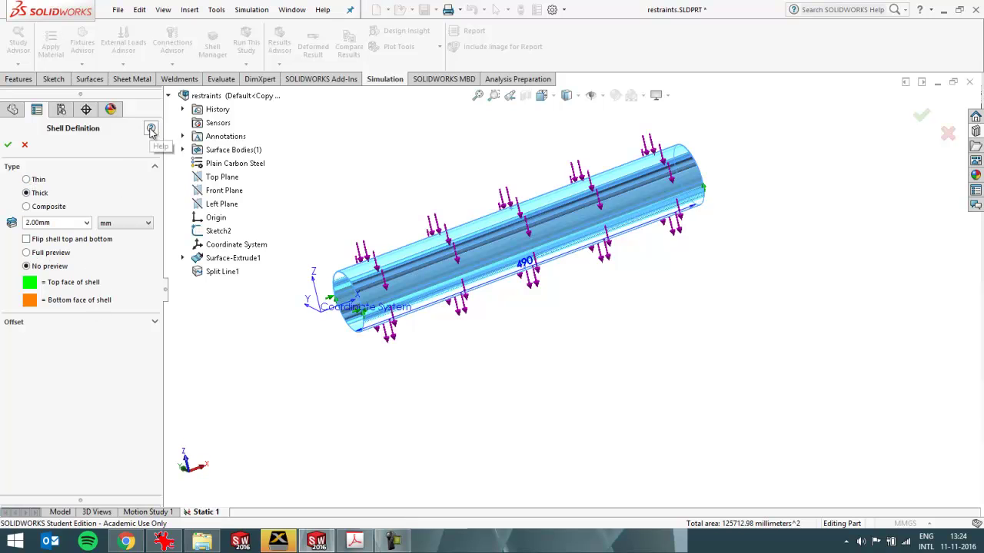
pyautogui.click(8, 145)
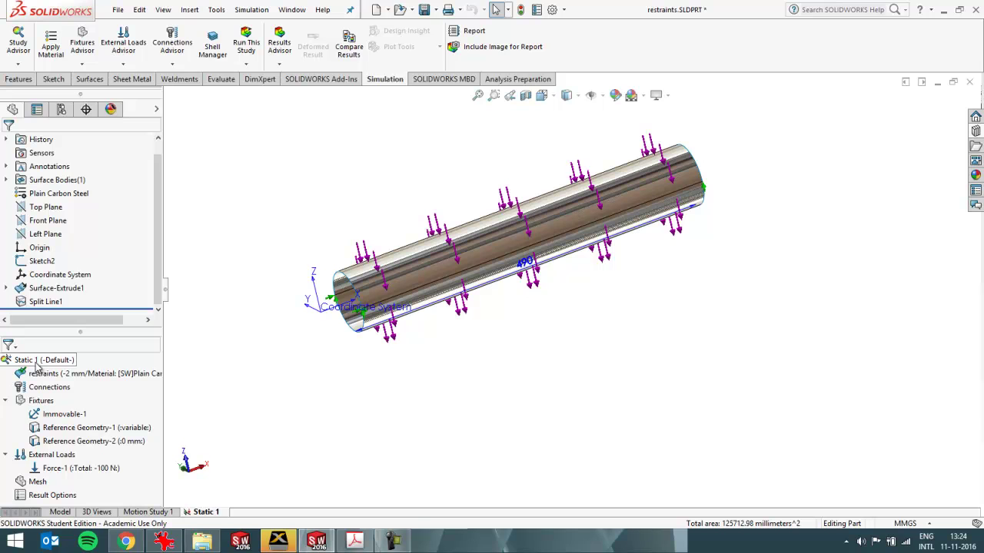
# Run Static 1 and orbit and zoom the von Mises stress plot peaking at 2.249 MPa
pyautogui.rightClick(36, 366)
pyautogui.click(54, 113)
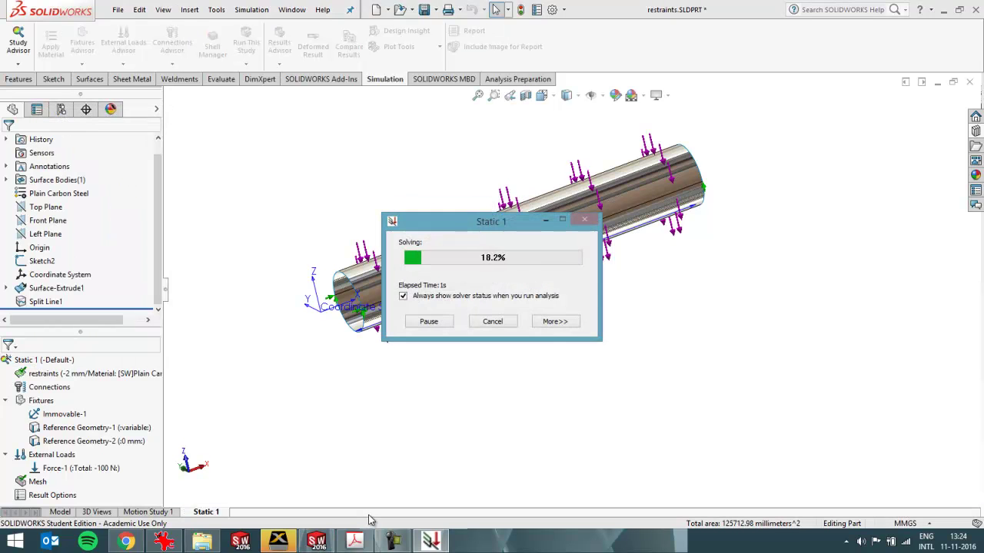
pyautogui.moveTo(370, 472); pyautogui.dragTo(364, 428, button='middle')
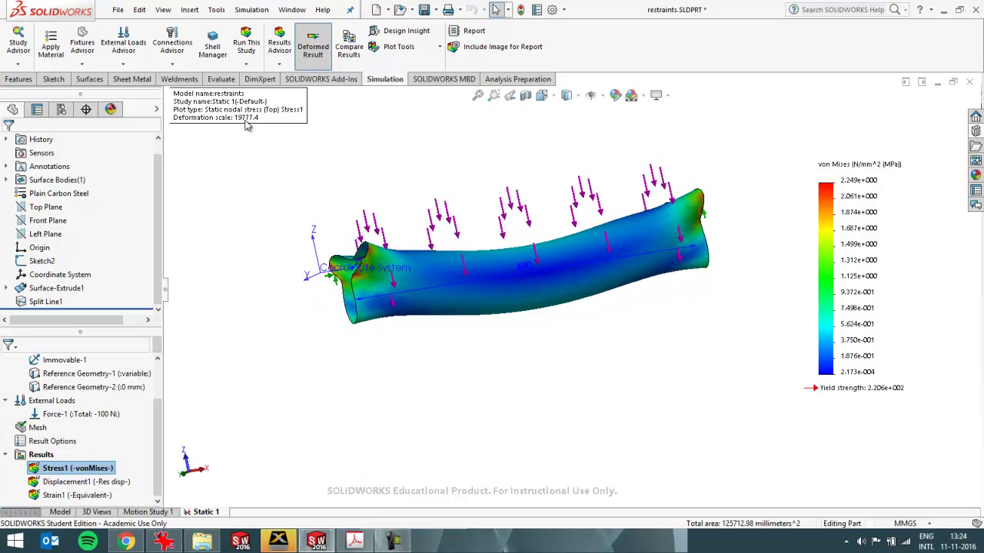
pyautogui.moveTo(312, 215); pyautogui.dragTo(329, 235, button='middle')
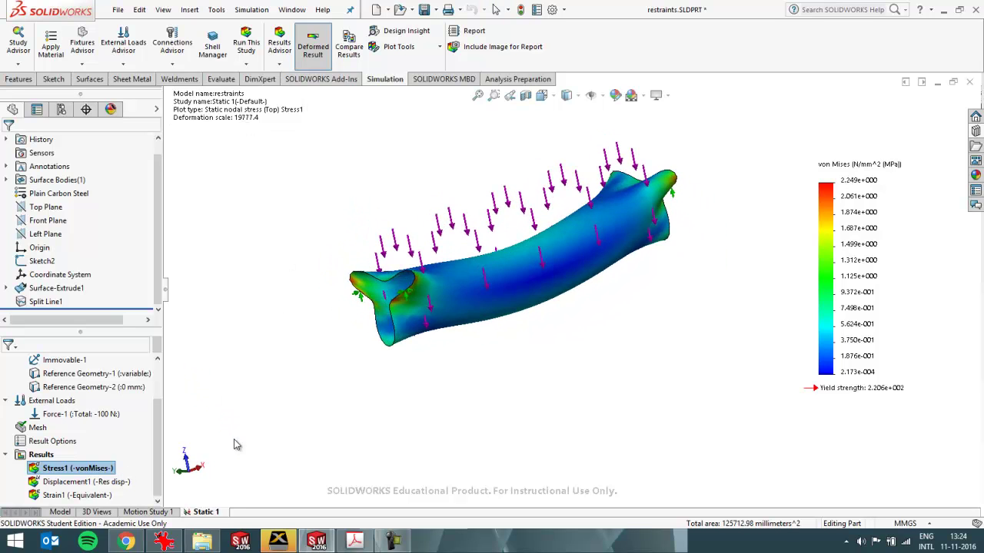
pyautogui.scroll(-3, 388, 317)
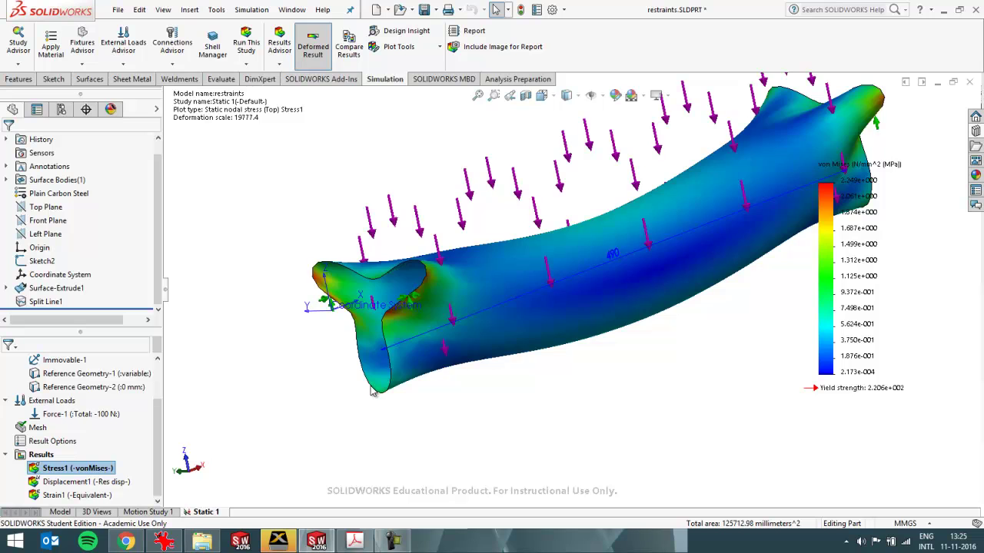
pyautogui.scroll(3, 372, 392)
pyautogui.moveTo(558, 365); pyautogui.dragTo(534, 355, button='middle')
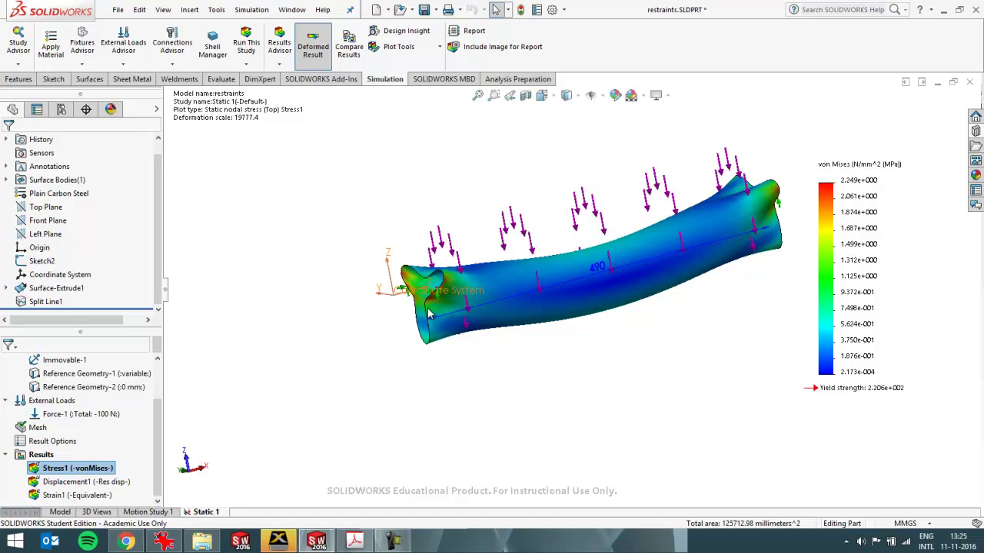
pyautogui.scroll(-5, 428, 315)
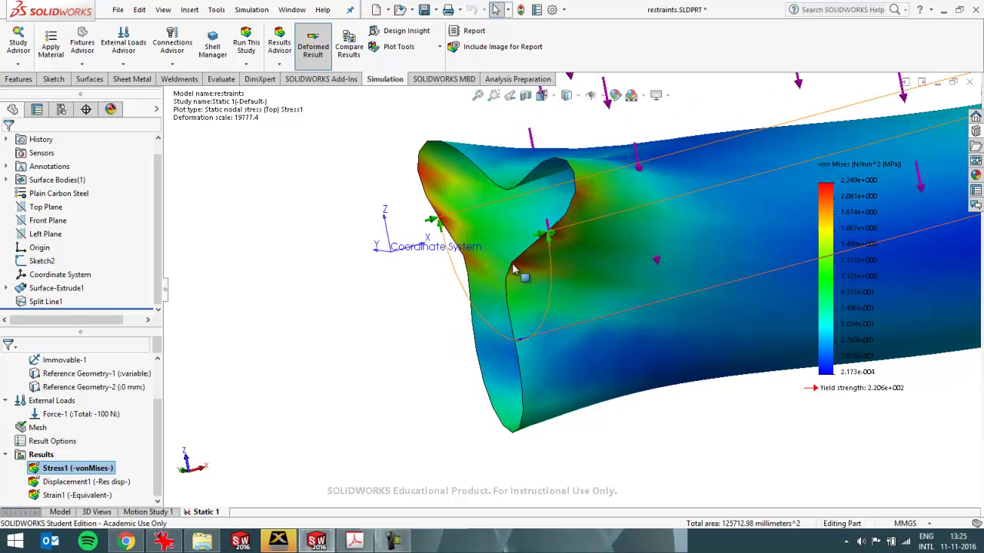
pyautogui.scroll(5, 522, 308)
pyautogui.scroll(2, 433, 484)
pyautogui.scroll(1, 492, 434)
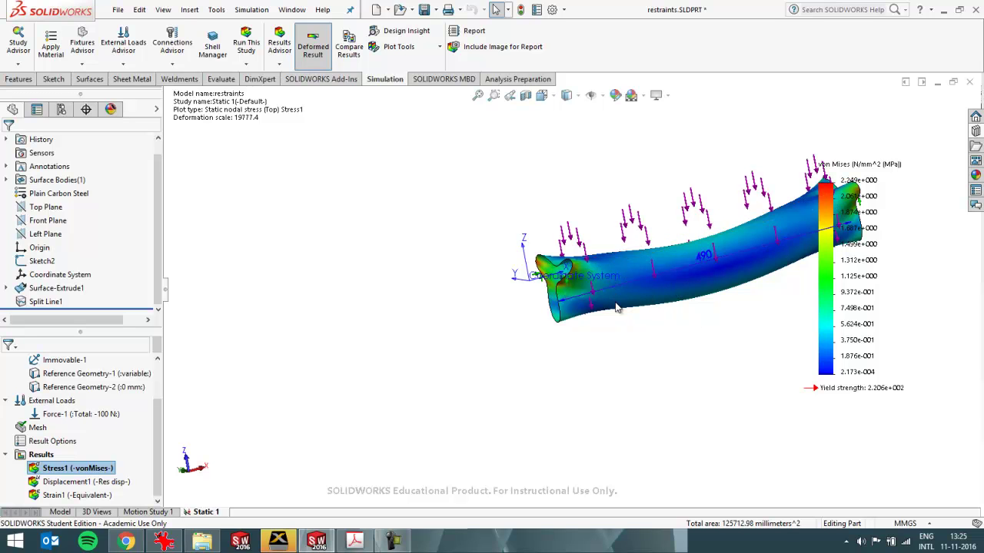
pyautogui.moveTo(624, 286); pyautogui.dragTo(599, 272, button='middle')
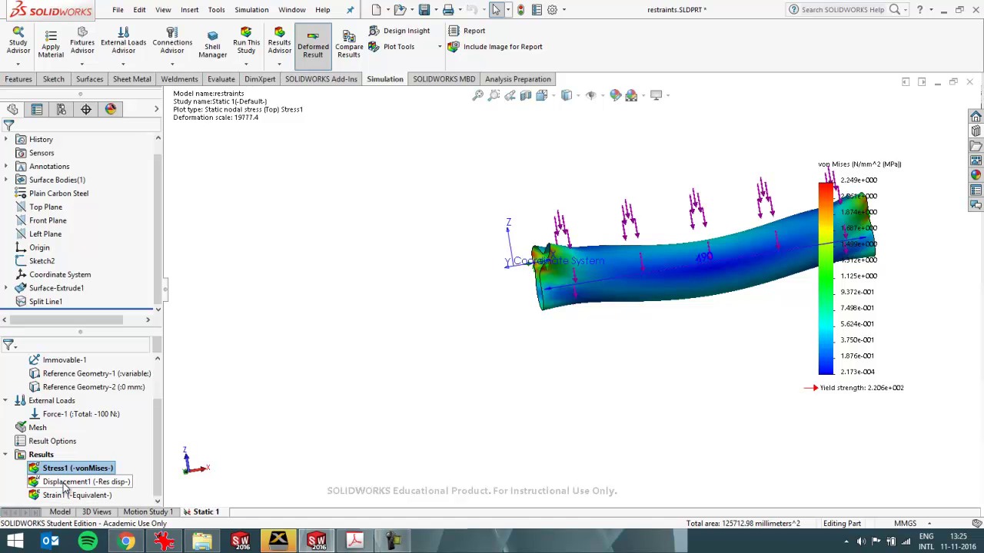
# Show Displacement1, switch its deformation to True scale, and orbit the 2.478e-003 mm result
pyautogui.doubleClick(67, 482)
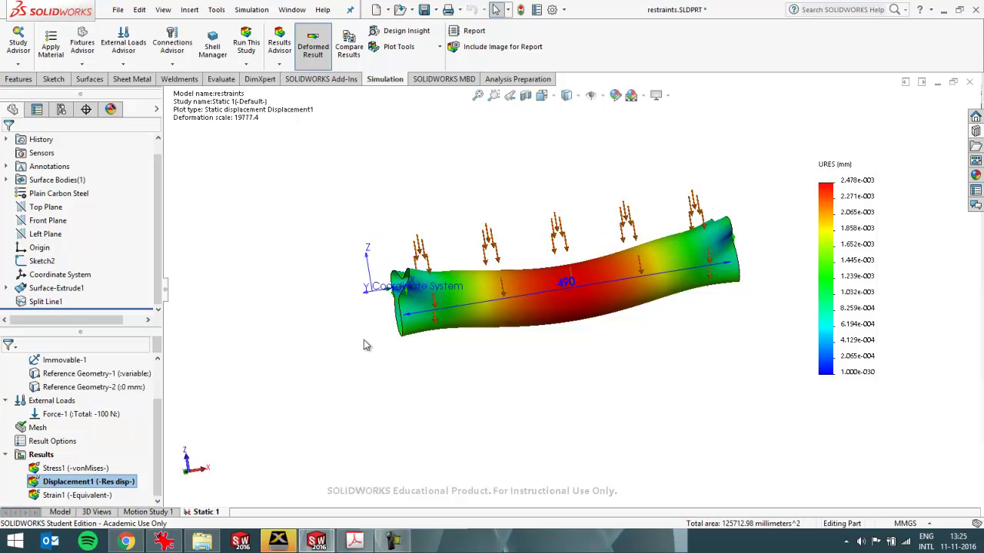
pyautogui.moveTo(364, 339); pyautogui.dragTo(392, 342, button='middle')
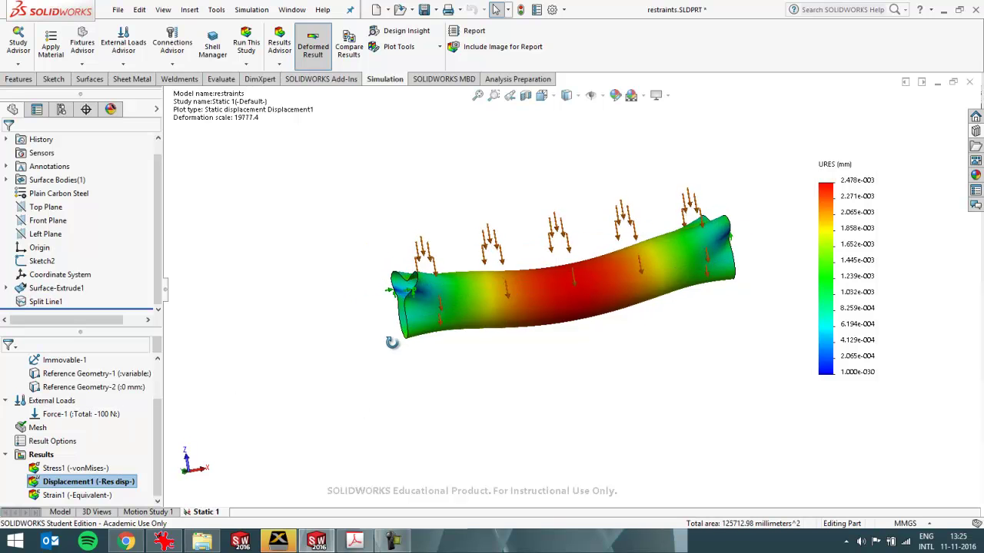
pyautogui.rightClick(83, 487)
pyautogui.click(123, 203)
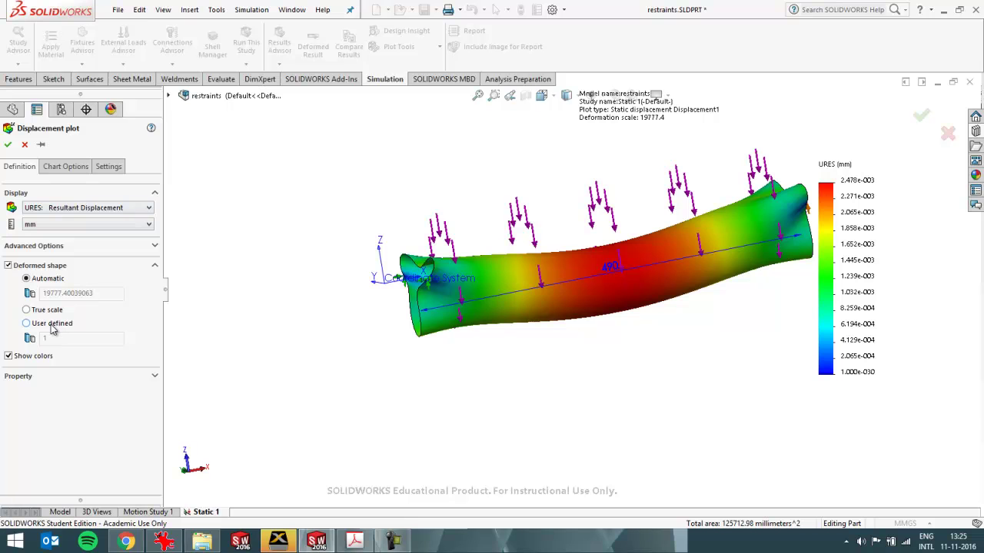
pyautogui.click(46, 310)
pyautogui.click(9, 145)
pyautogui.moveTo(499, 286); pyautogui.dragTo(446, 346, button='middle')
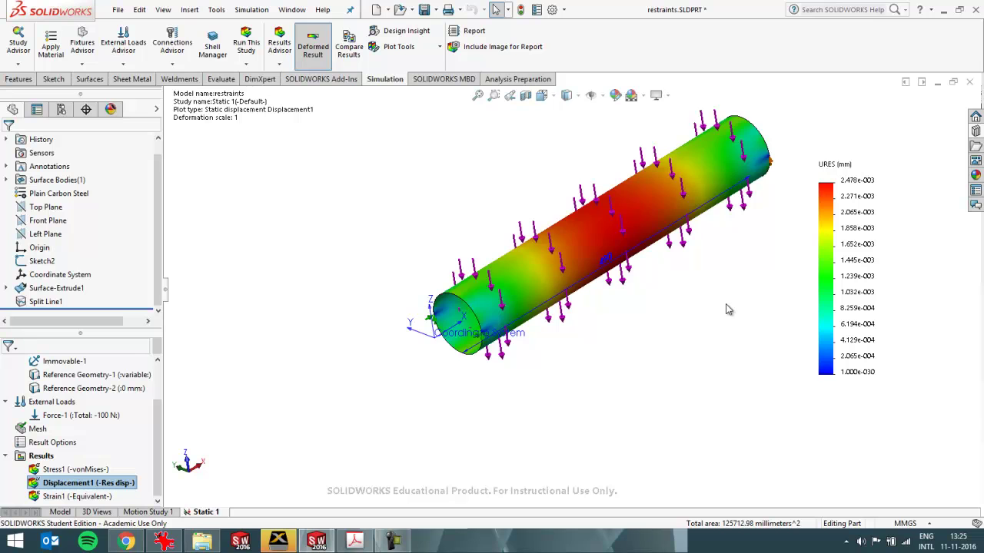
pyautogui.scroll(-2, 724, 307)
pyautogui.scroll(3, 719, 302)
pyautogui.scroll(-2, 715, 277)
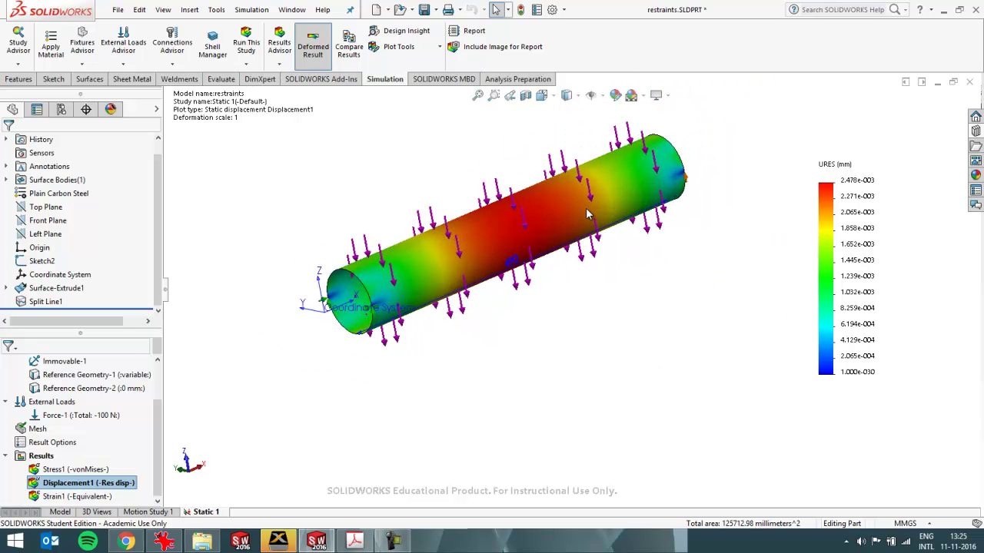
pyautogui.scroll(-1, 586, 207)
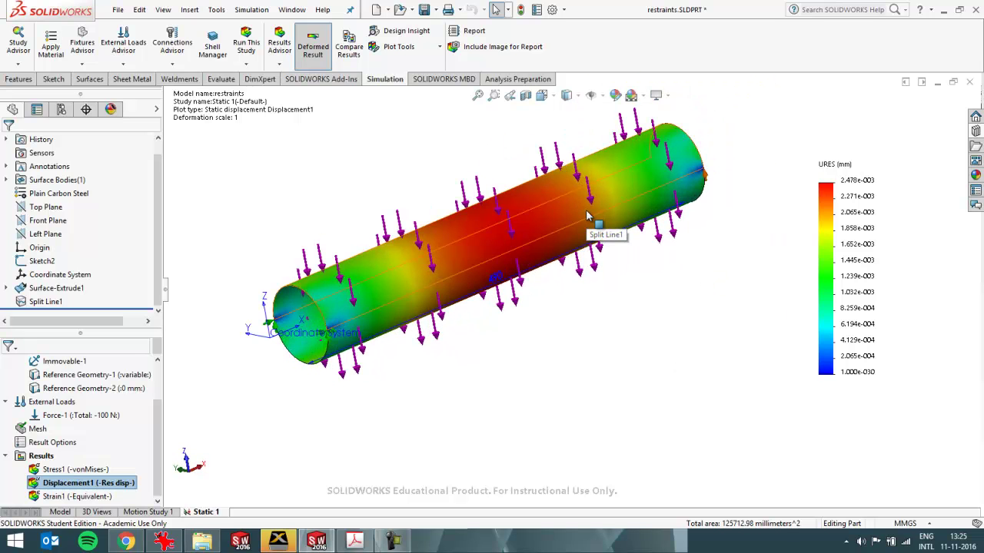